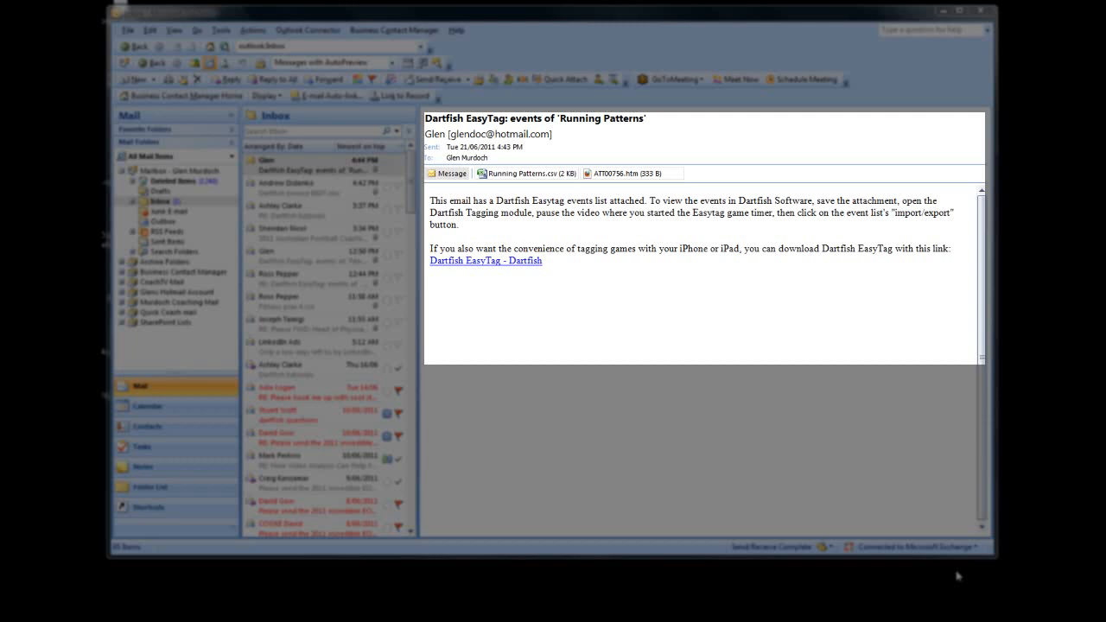
Enlarge the mail window and open the Running Patterns.csv attachment of the Dartfish EasyTag e-mail in Excel
{"action": "left_click", "coordinate": [999, 562]}
{"action": "left_click_drag", "start_coordinate": [999, 562], "coordinate": [991, 608]}
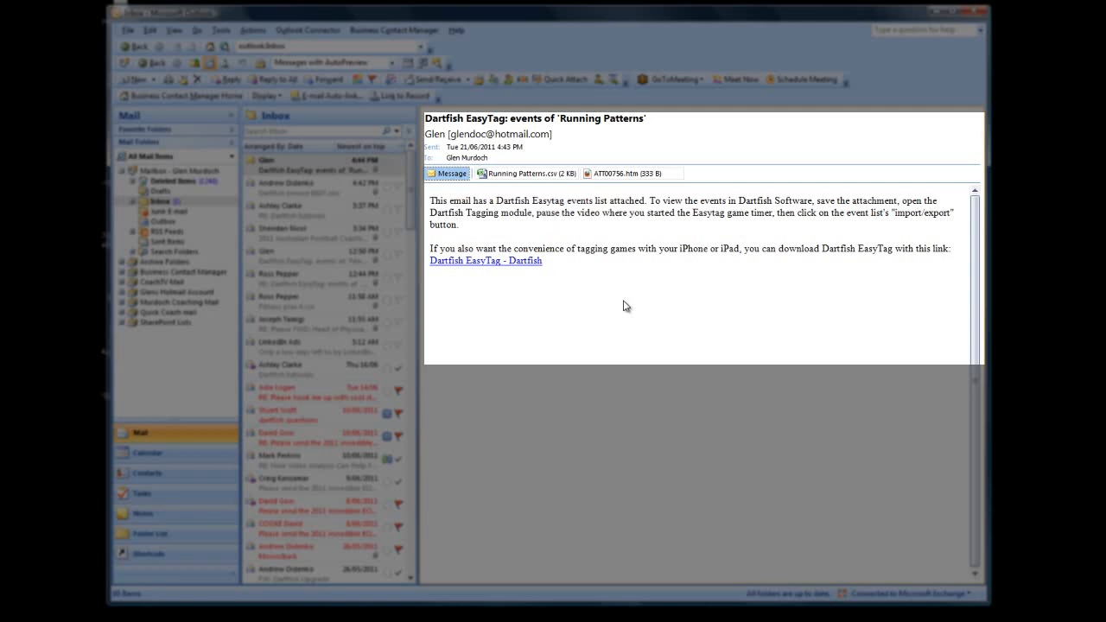
{"action": "double_click", "coordinate": [516, 174]}
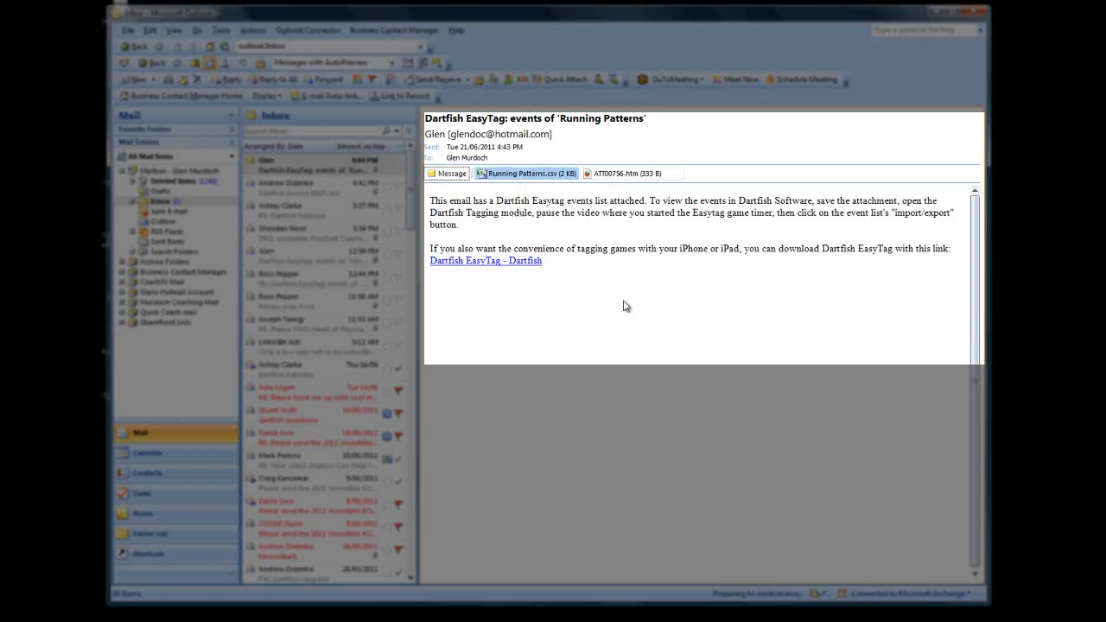
{"action": "left_click", "coordinate": [490, 337]}
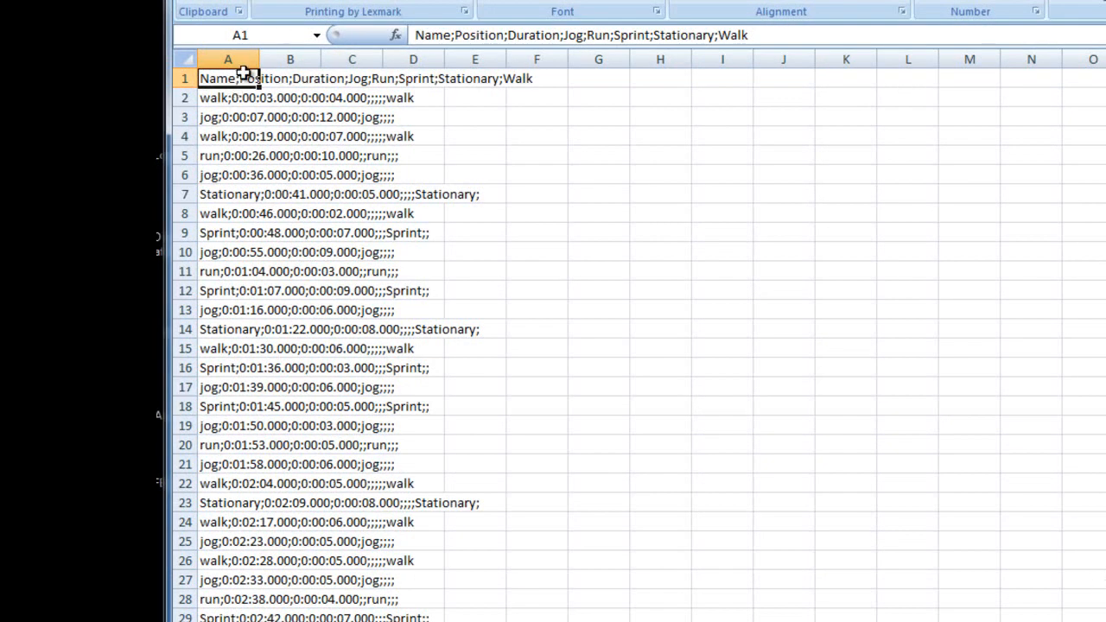
Widen column A and split its data with Text to Columns, delimited by semicolon only, in General format with destination $A$1
{"action": "left_click_drag", "start_coordinate": [258, 59], "coordinate": [527, 66]}
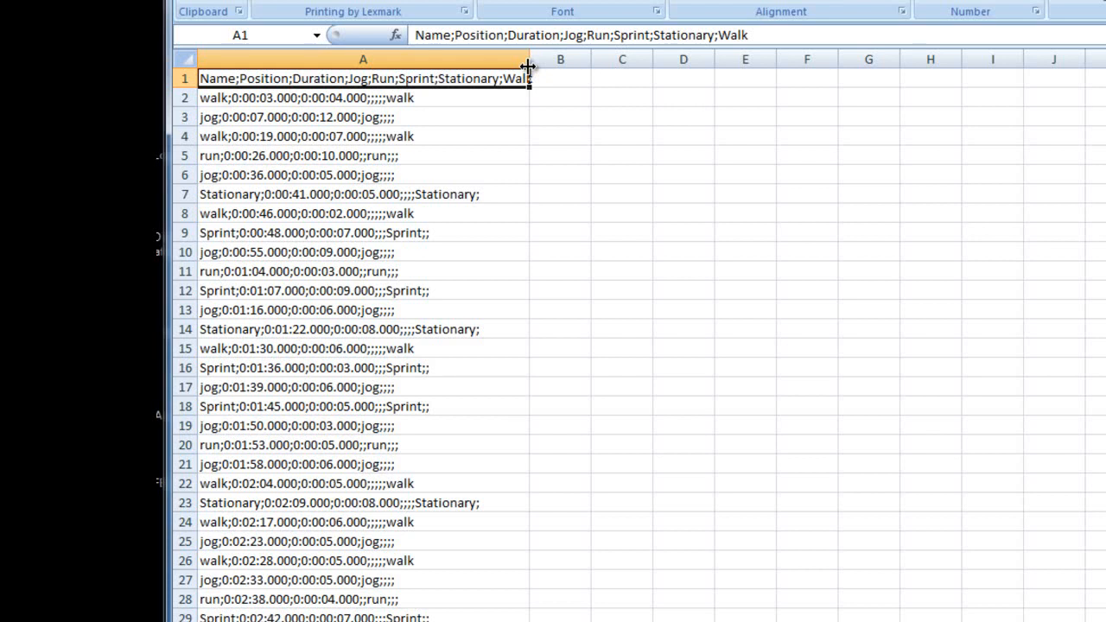
{"action": "left_click", "coordinate": [450, 57]}
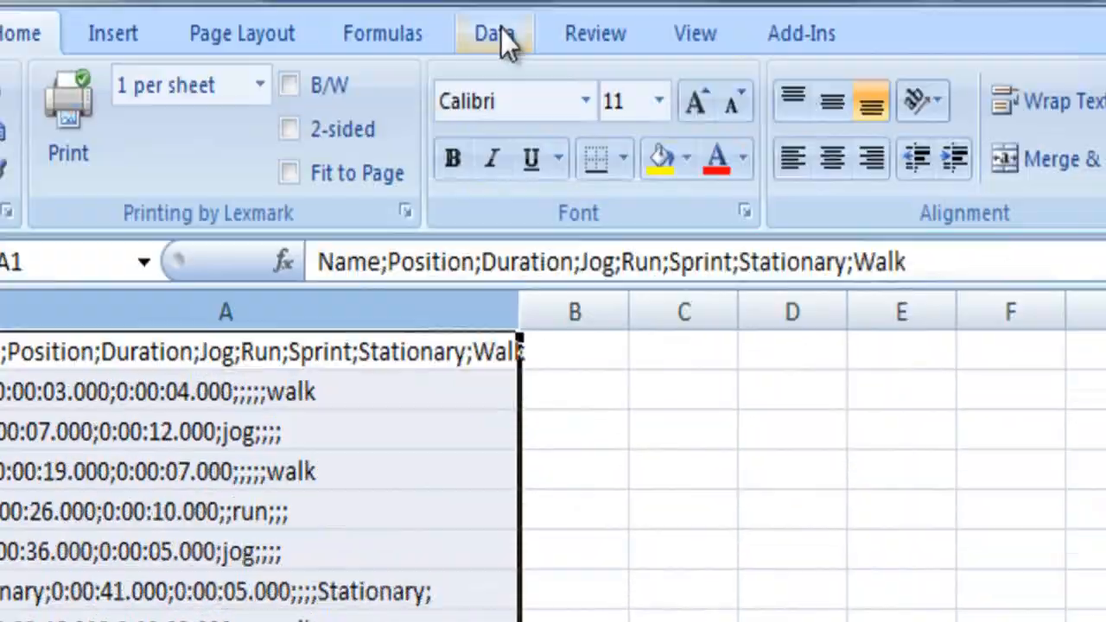
{"action": "left_click", "coordinate": [497, 36]}
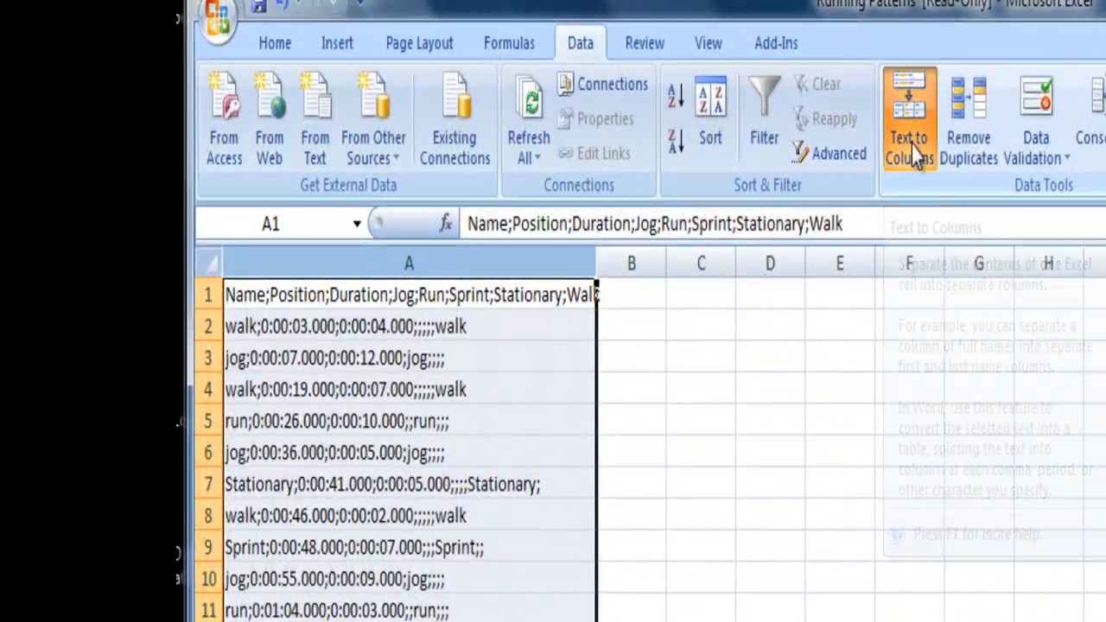
{"action": "left_click", "coordinate": [909, 60]}
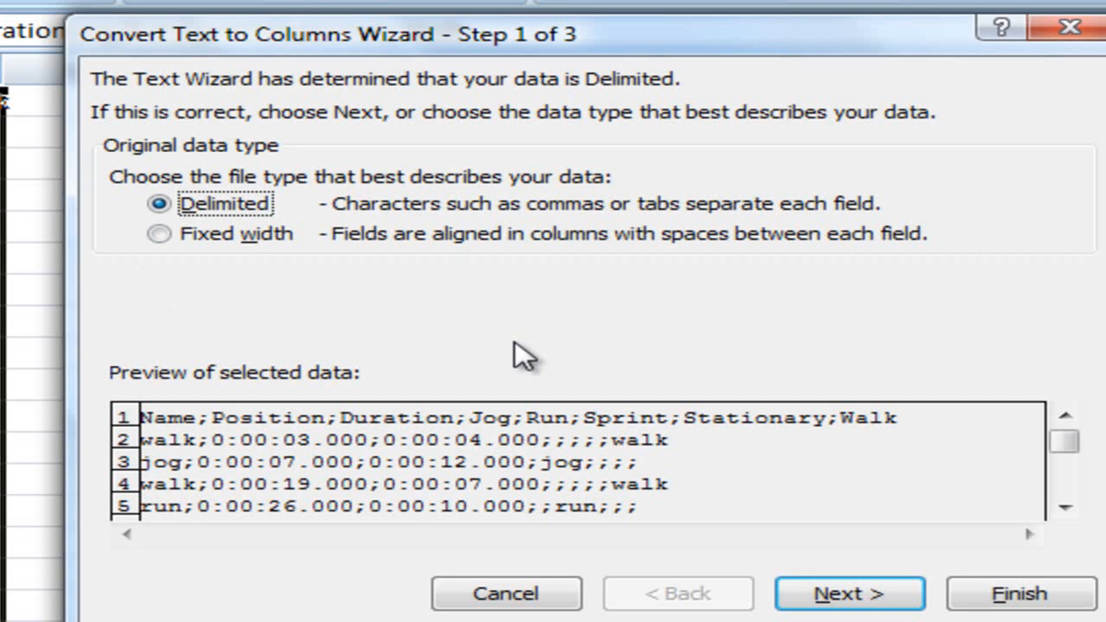
{"action": "left_click", "coordinate": [832, 601]}
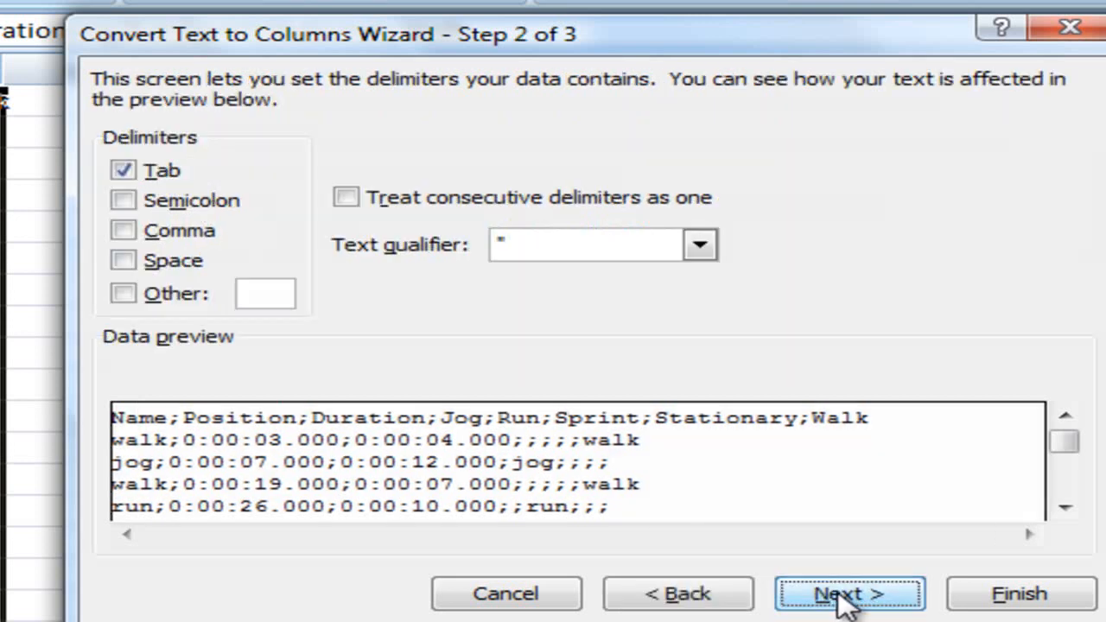
{"action": "left_click", "coordinate": [124, 201]}
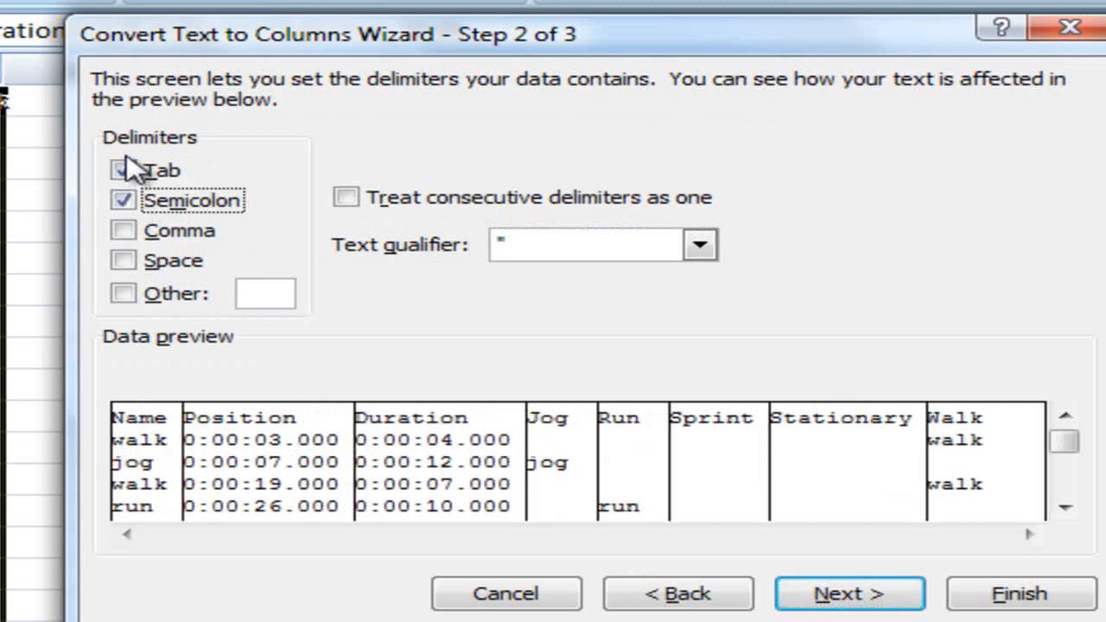
{"action": "left_click", "coordinate": [123, 172]}
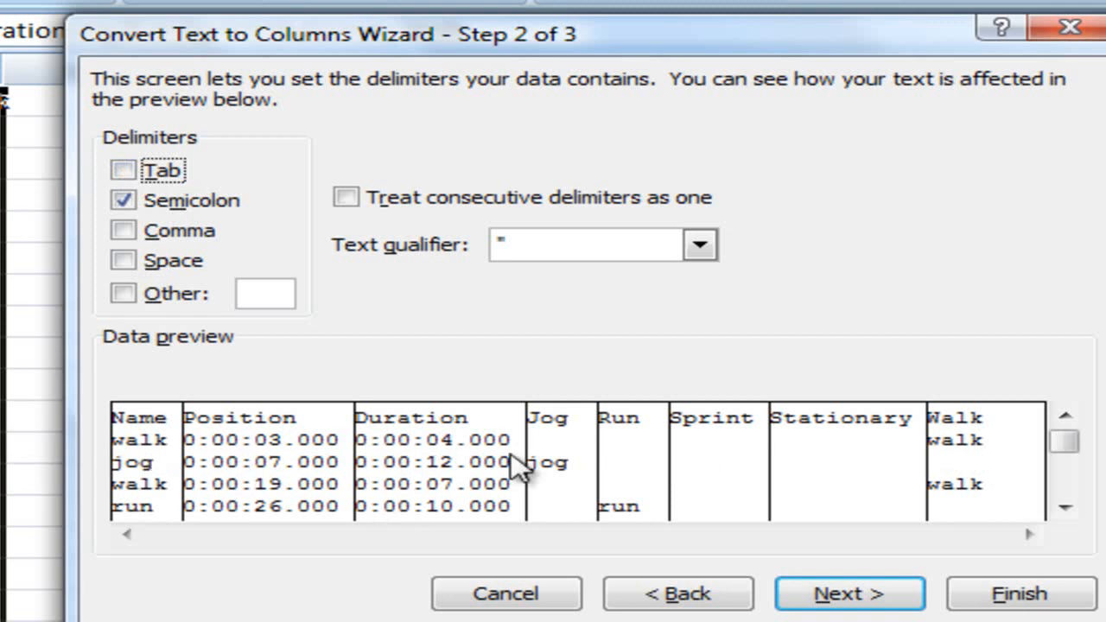
{"action": "left_click", "coordinate": [862, 609]}
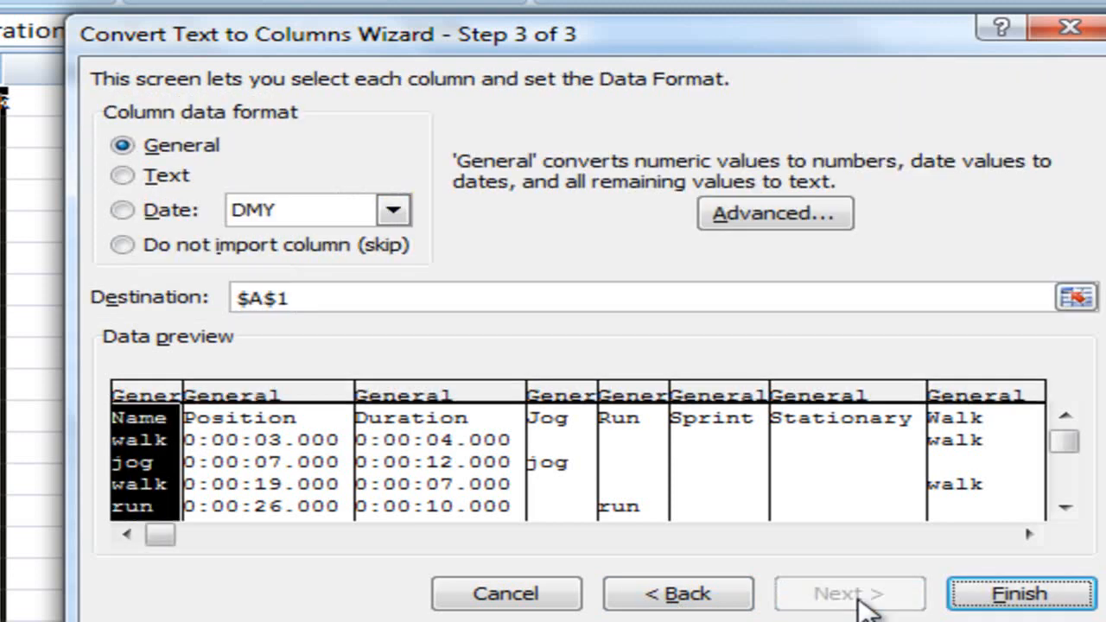
{"action": "left_click", "coordinate": [1063, 600]}
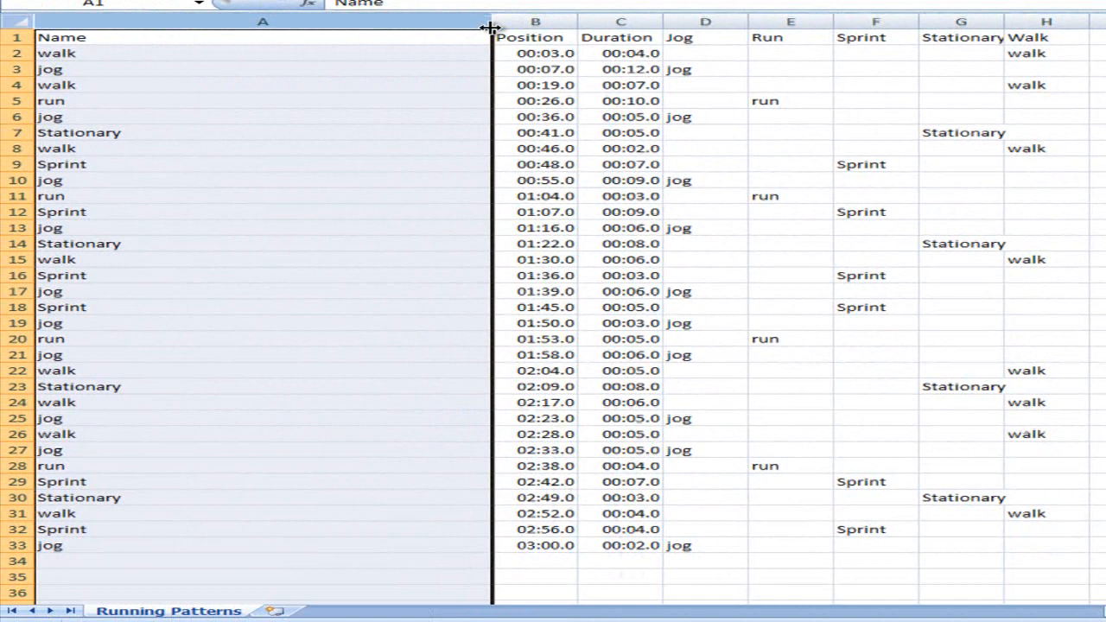
Narrow column A to fit the names and fill header row 1 with yellow
{"action": "left_click_drag", "start_coordinate": [450, 27], "coordinate": [249, 26]}
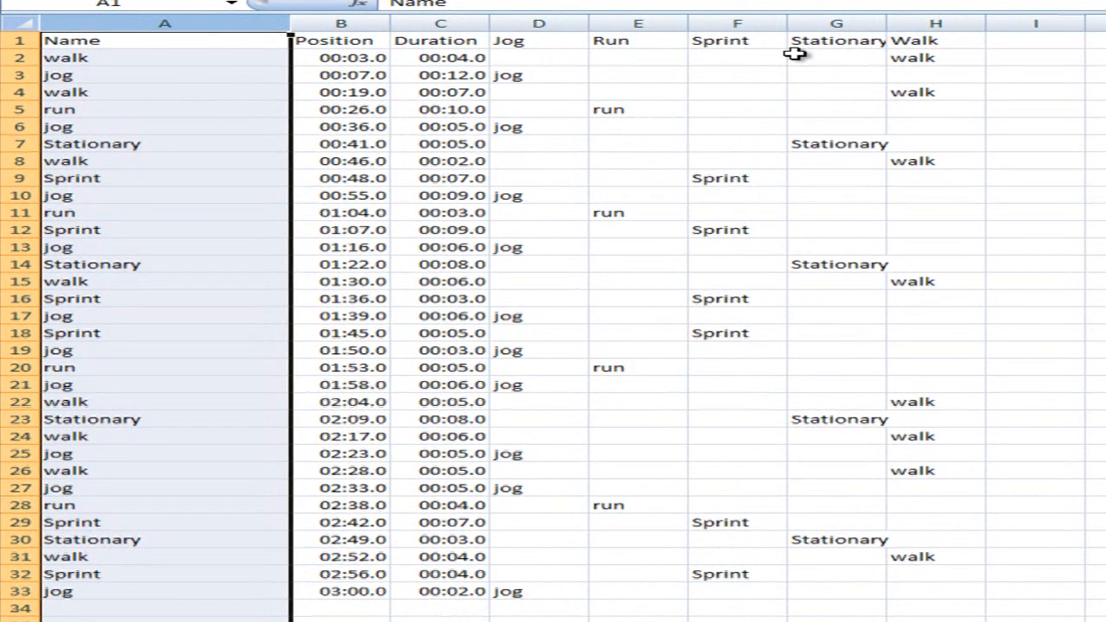
{"action": "left_click", "coordinate": [19, 40]}
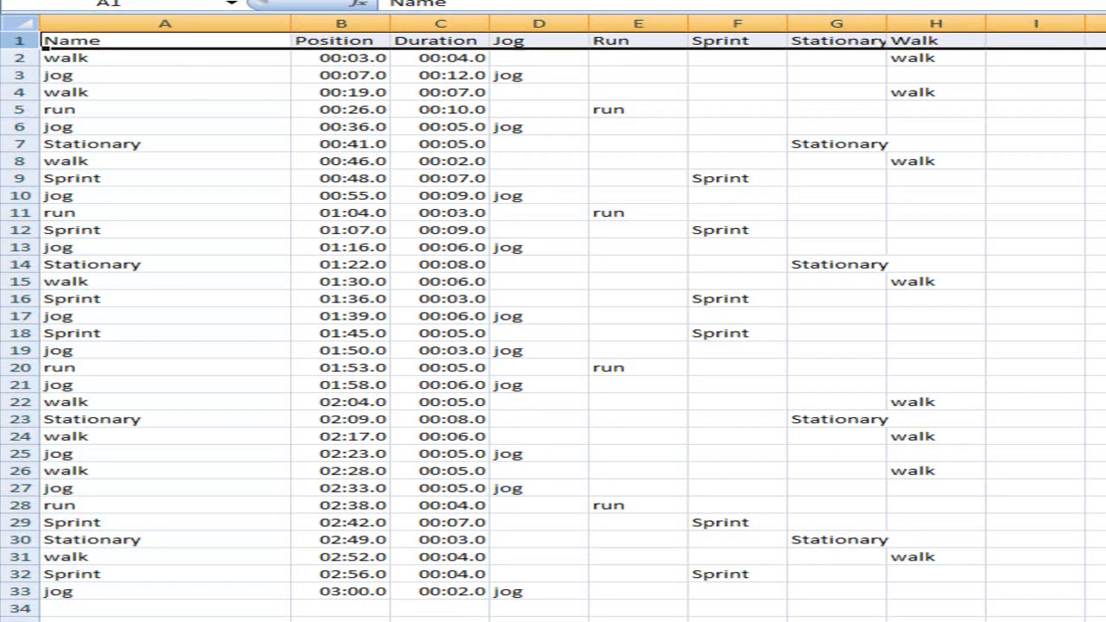
{"action": "left_click", "coordinate": [1046, 91]}
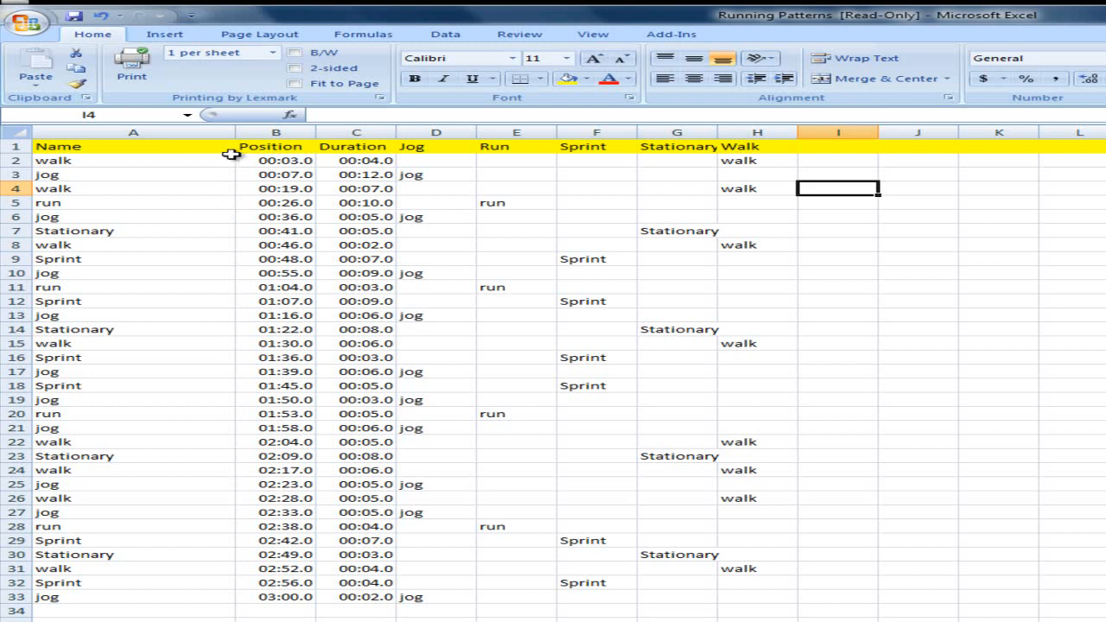
{"action": "left_click_drag", "start_coordinate": [235, 134], "coordinate": [178, 138]}
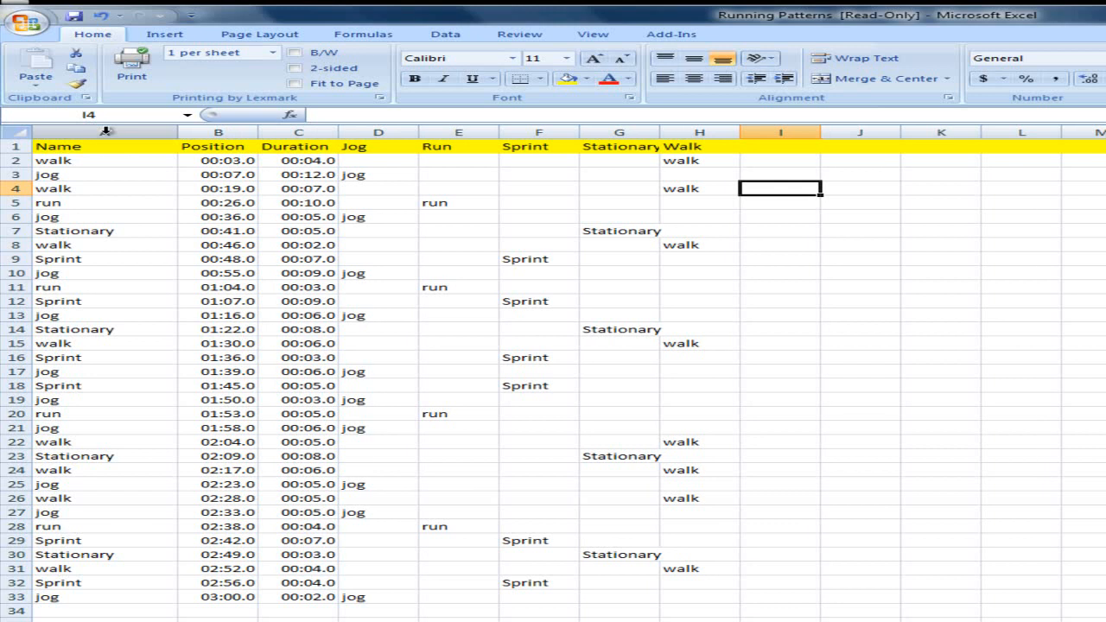
Sort the data by the Name column from A to Z, expanding the selection to the adjacent columns
{"action": "left_click", "coordinate": [104, 131]}
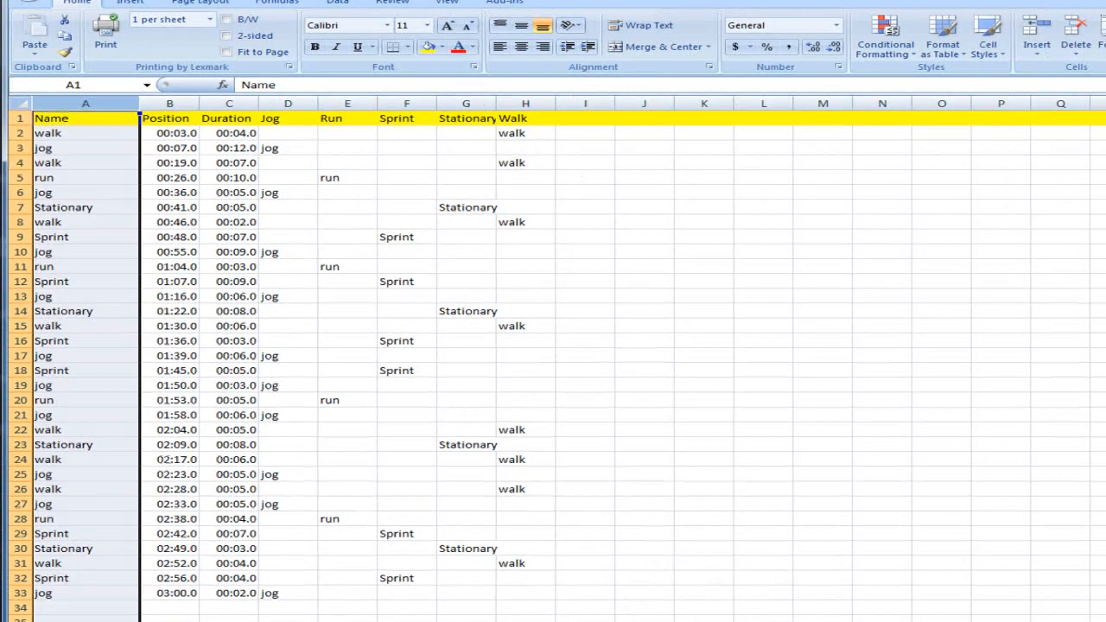
{"action": "left_click", "coordinate": [998, 45]}
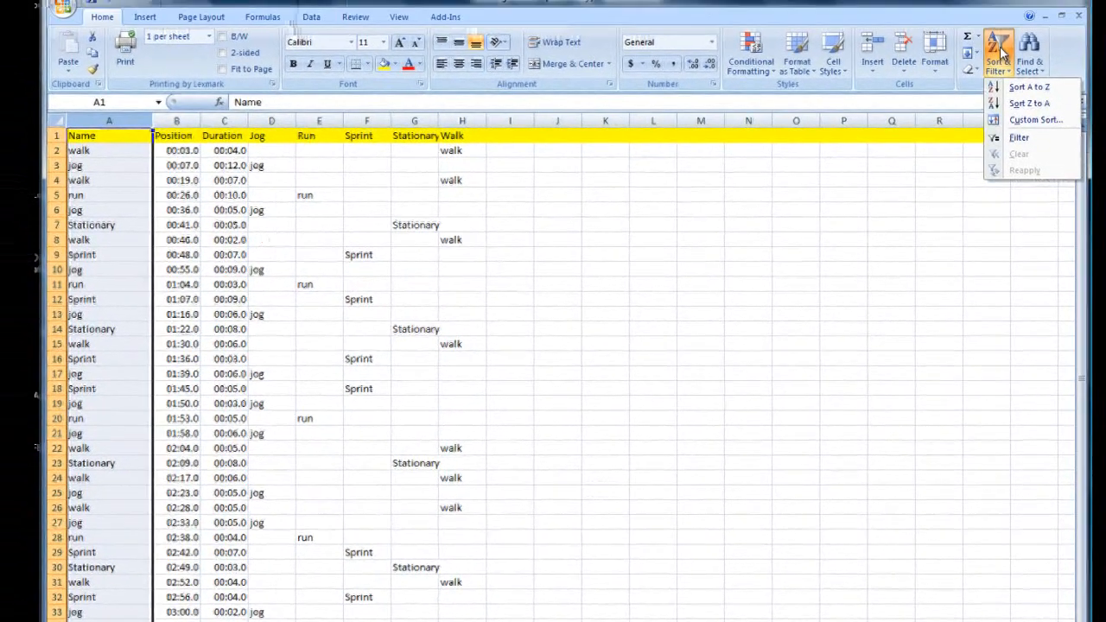
{"action": "left_click", "coordinate": [1030, 80]}
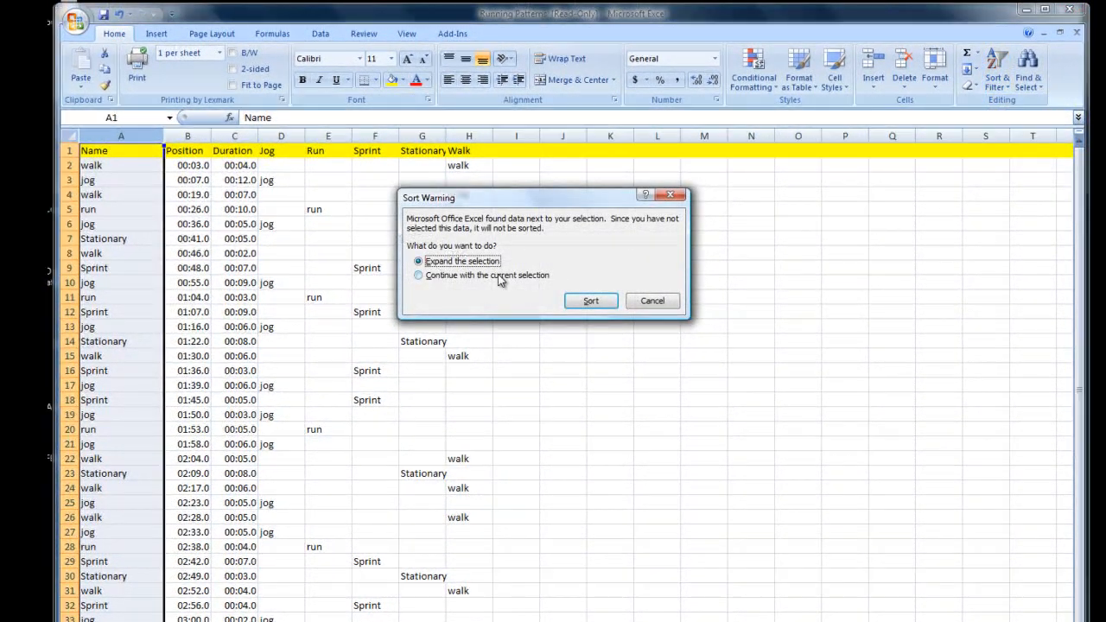
{"action": "left_click", "coordinate": [573, 308]}
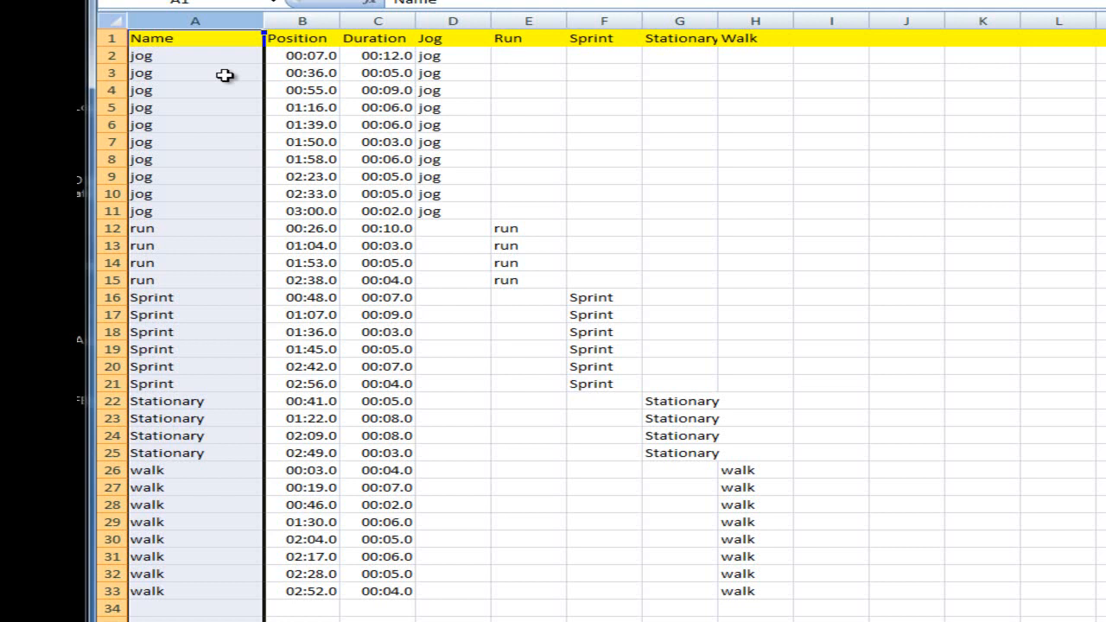
Copy the labels jog and run from the Name column into cells M6 and M7
{"action": "left_click", "coordinate": [174, 72]}
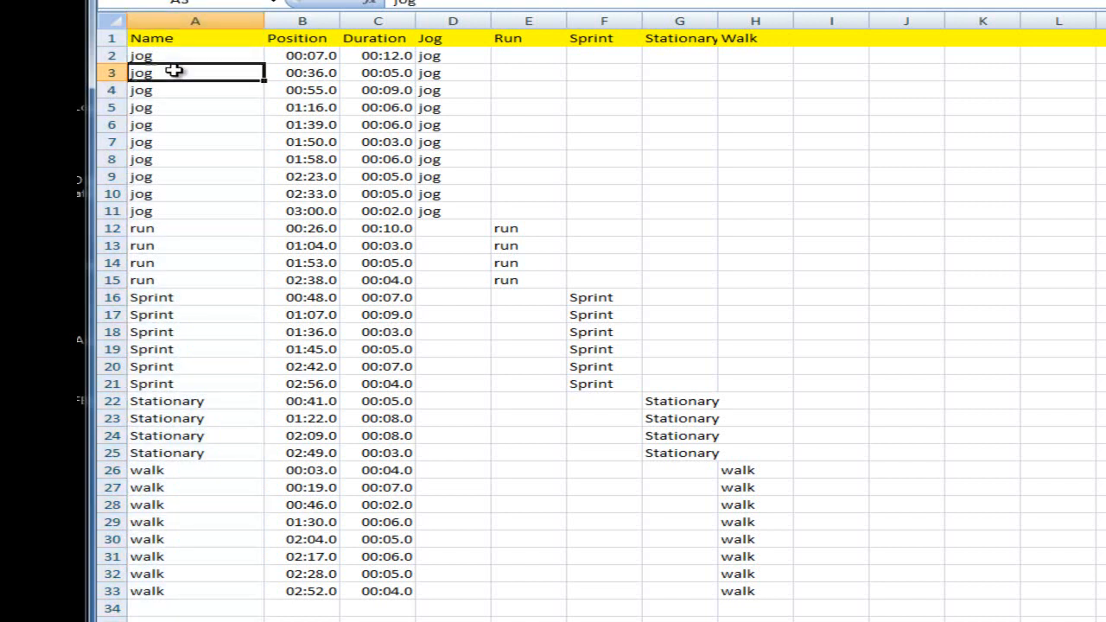
{"action": "key", "text": "ctrl+c"}
{"action": "left_click", "coordinate": [1029, 129]}
{"action": "key", "text": "ctrl+v"}
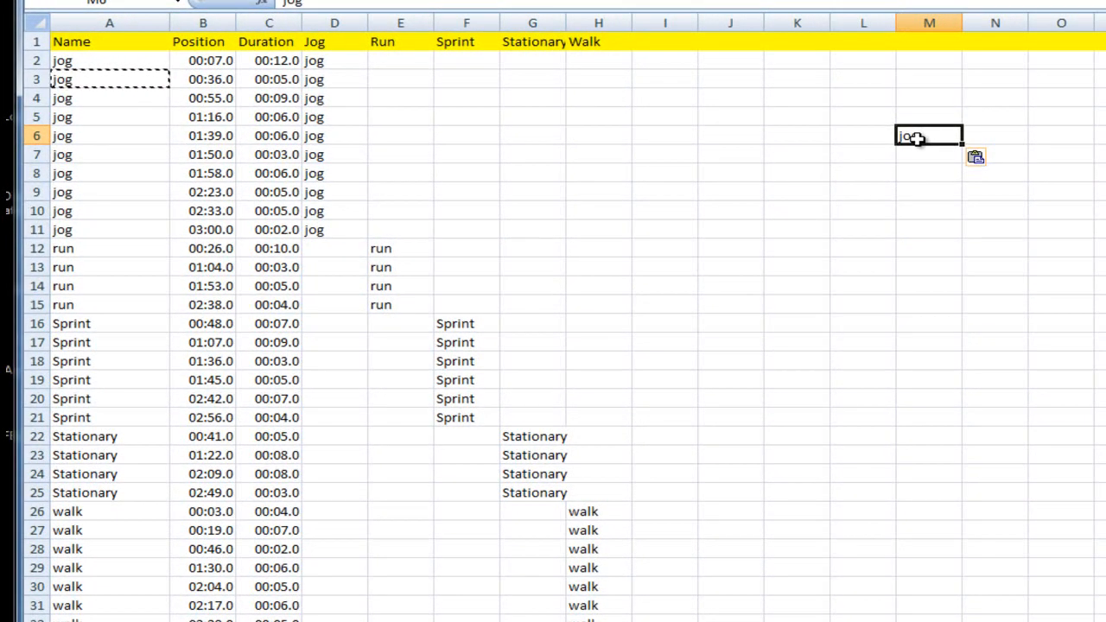
{"action": "left_click", "coordinate": [87, 252]}
{"action": "key", "text": "ctrl+c"}
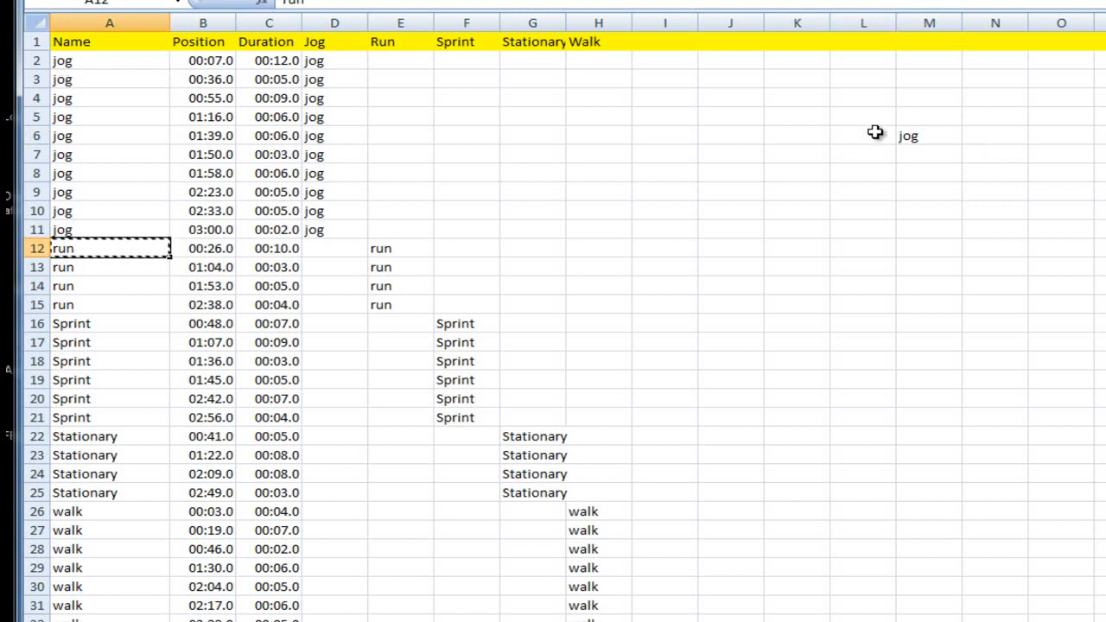
{"action": "left_click", "coordinate": [932, 159]}
{"action": "key", "text": "ctrl+v"}
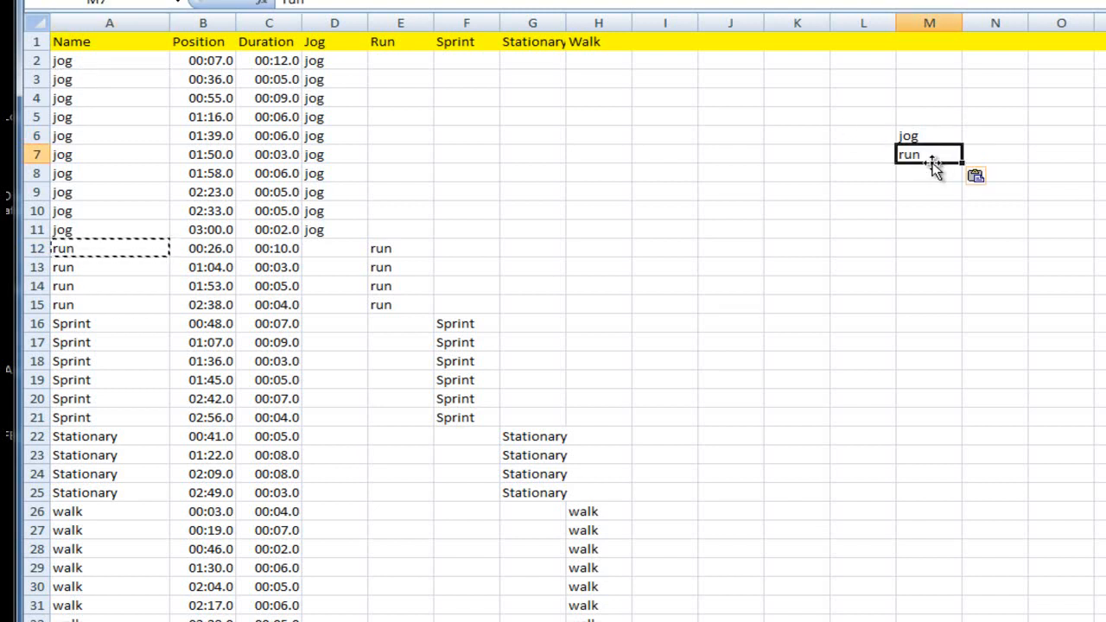
Copy the labels Sprint, Stationary and walk from the Name column into cells M8 to M10
{"action": "left_click", "coordinate": [126, 336]}
{"action": "key", "text": "ctrl+c"}
{"action": "left_click", "coordinate": [934, 183]}
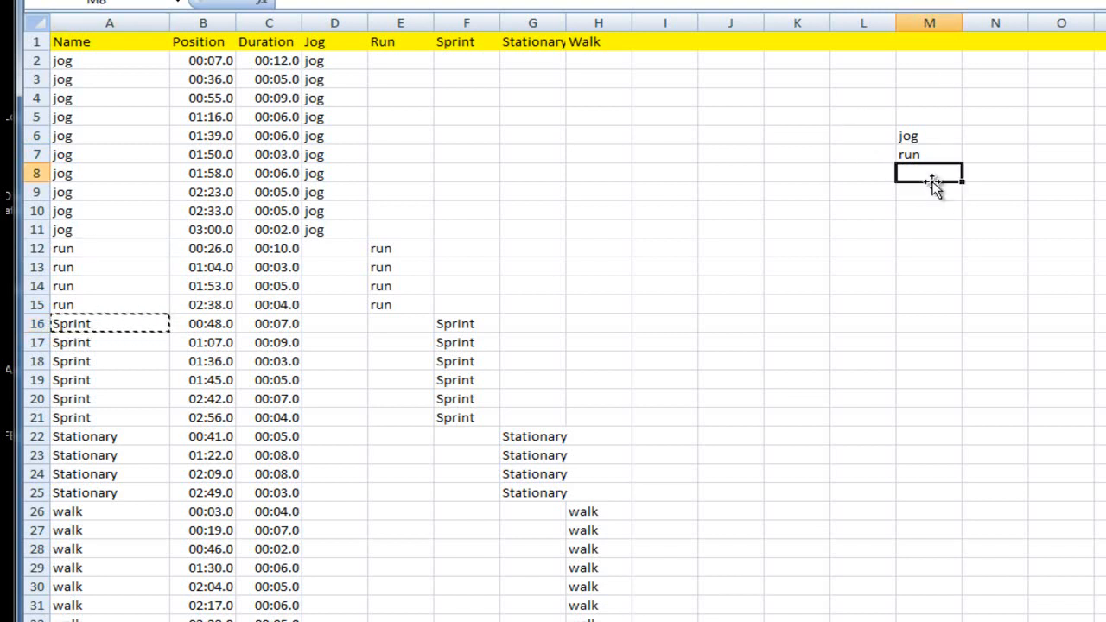
{"action": "key", "text": "ctrl+v"}
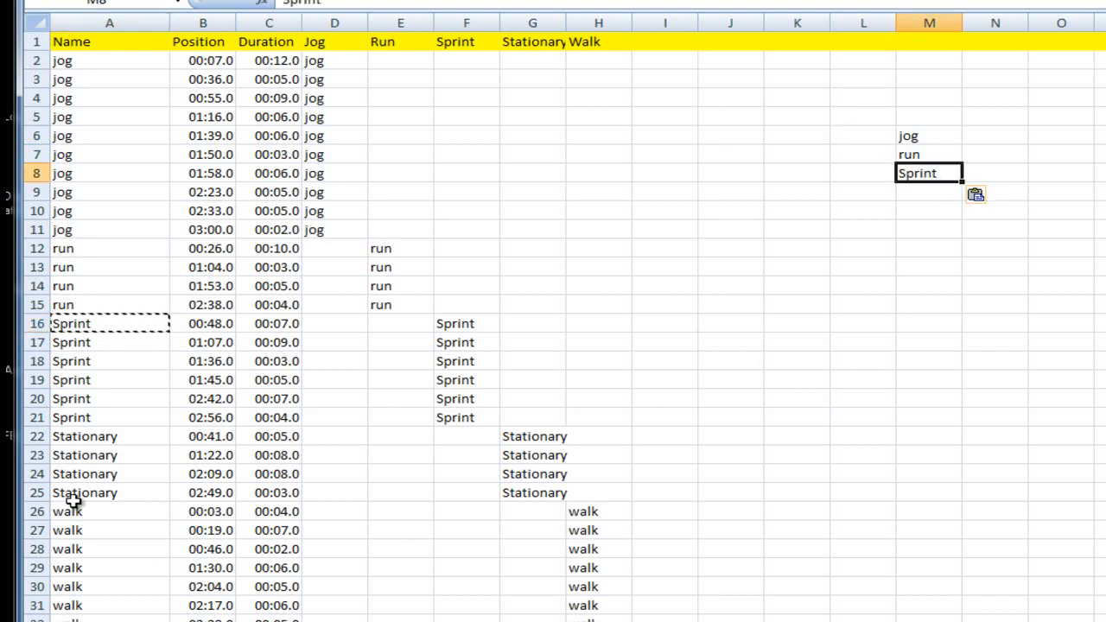
{"action": "left_click", "coordinate": [139, 495]}
{"action": "key", "text": "ctrl+c"}
{"action": "left_click", "coordinate": [925, 199]}
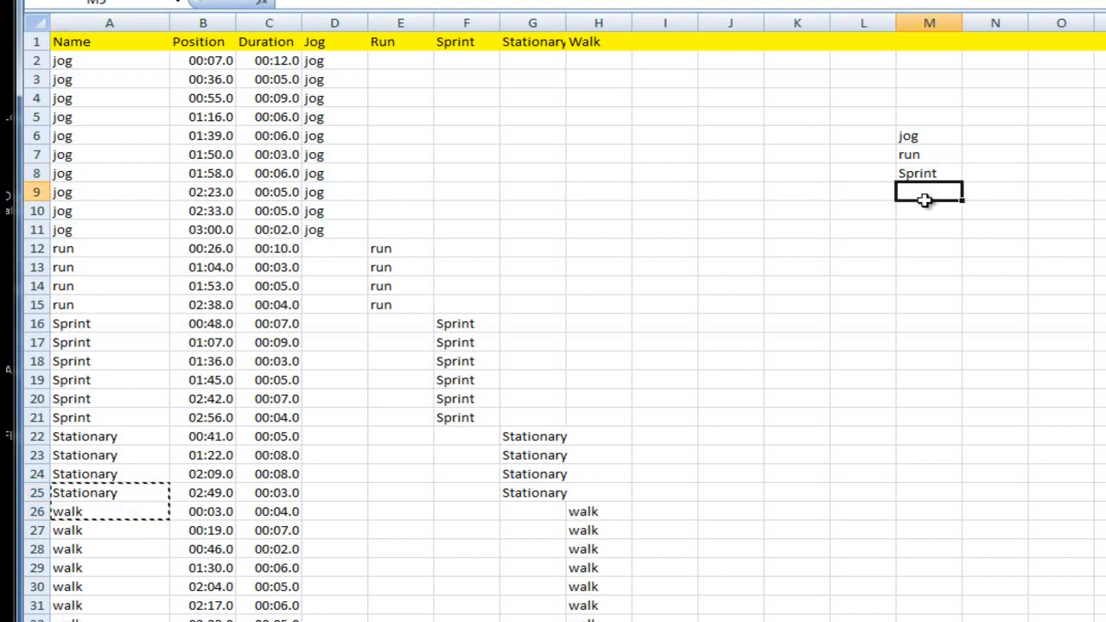
{"action": "key", "text": "ctrl+v"}
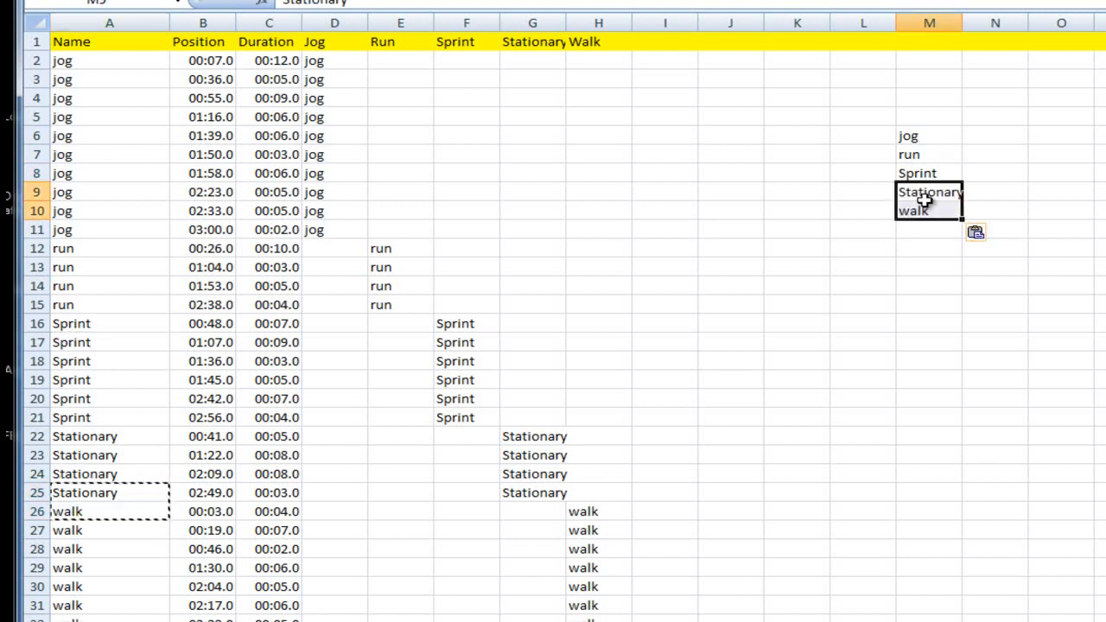
{"action": "left_click", "coordinate": [924, 249]}
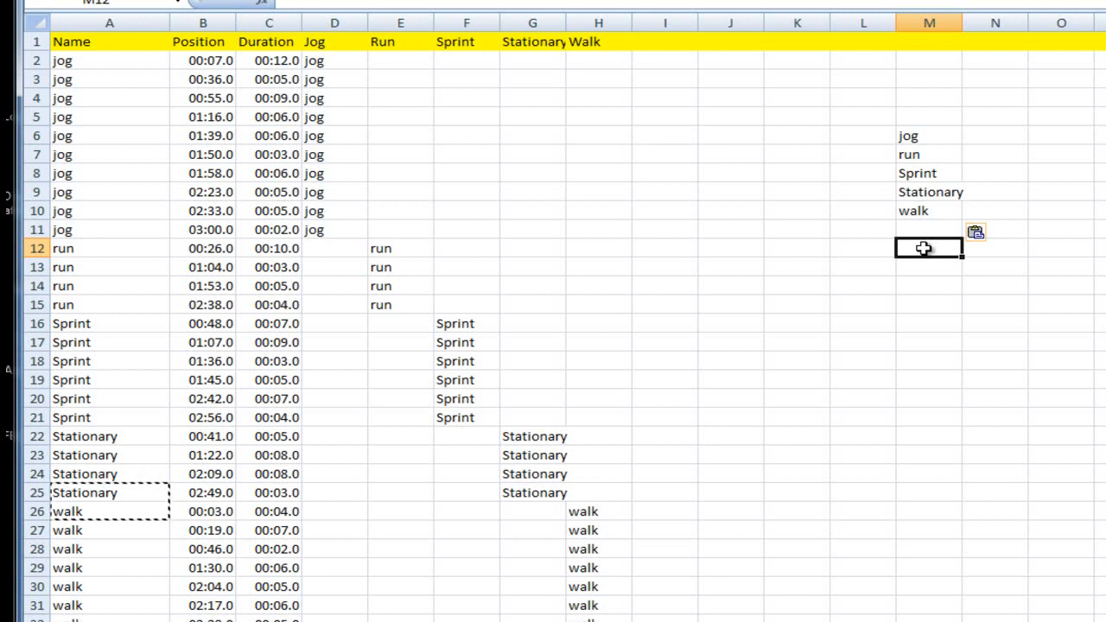
Widen column N and total the jog durations in cell N6 with =sum(C2:C11)
{"action": "left_click", "coordinate": [998, 141]}
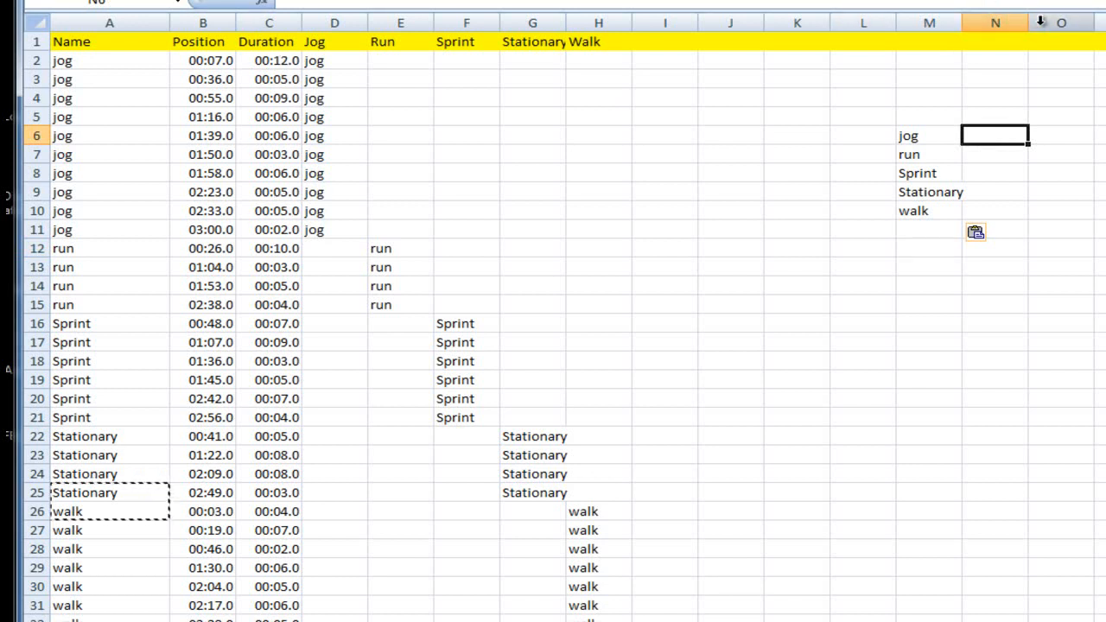
{"action": "left_click_drag", "start_coordinate": [1029, 22], "coordinate": [1070, 23]}
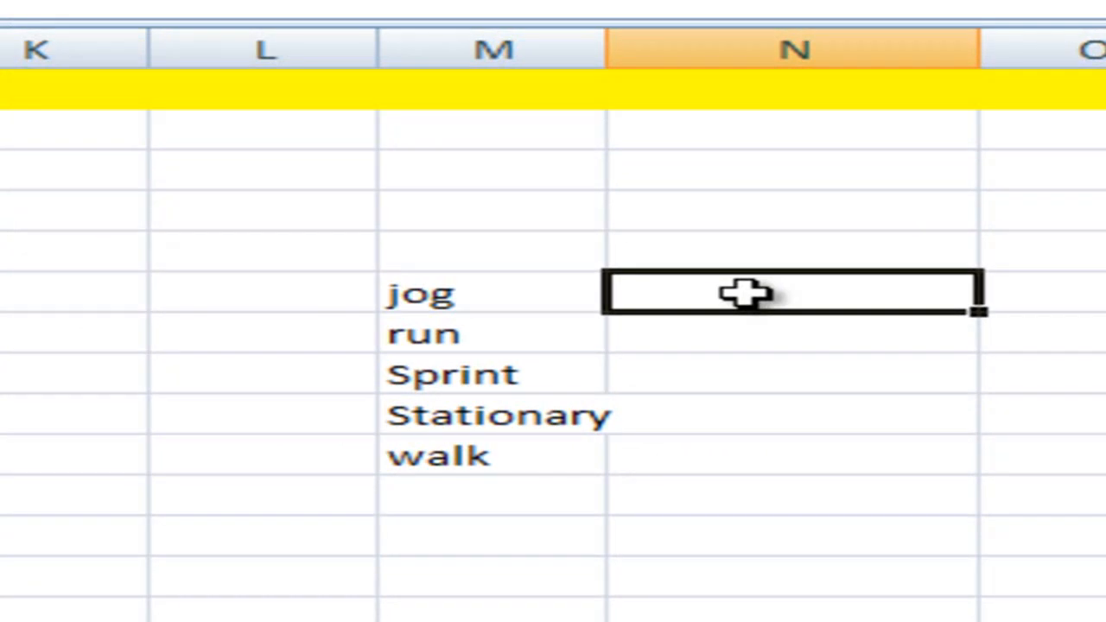
{"action": "type", "text": "=sum("}
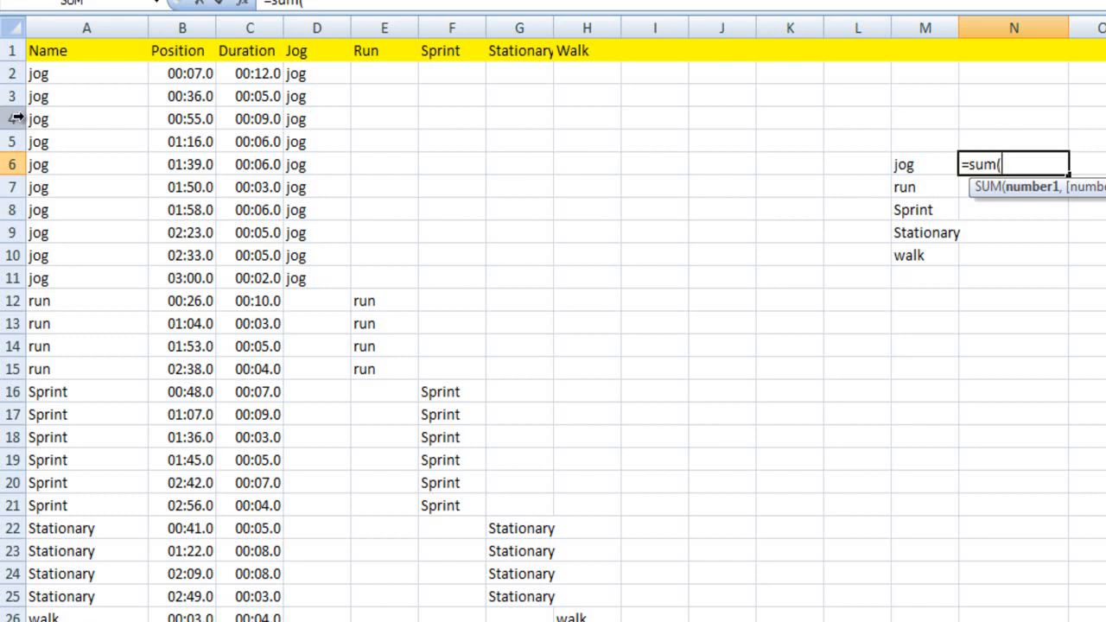
{"action": "left_click", "coordinate": [257, 76]}
{"action": "left_click_drag", "start_coordinate": [258, 76], "coordinate": [249, 276]}
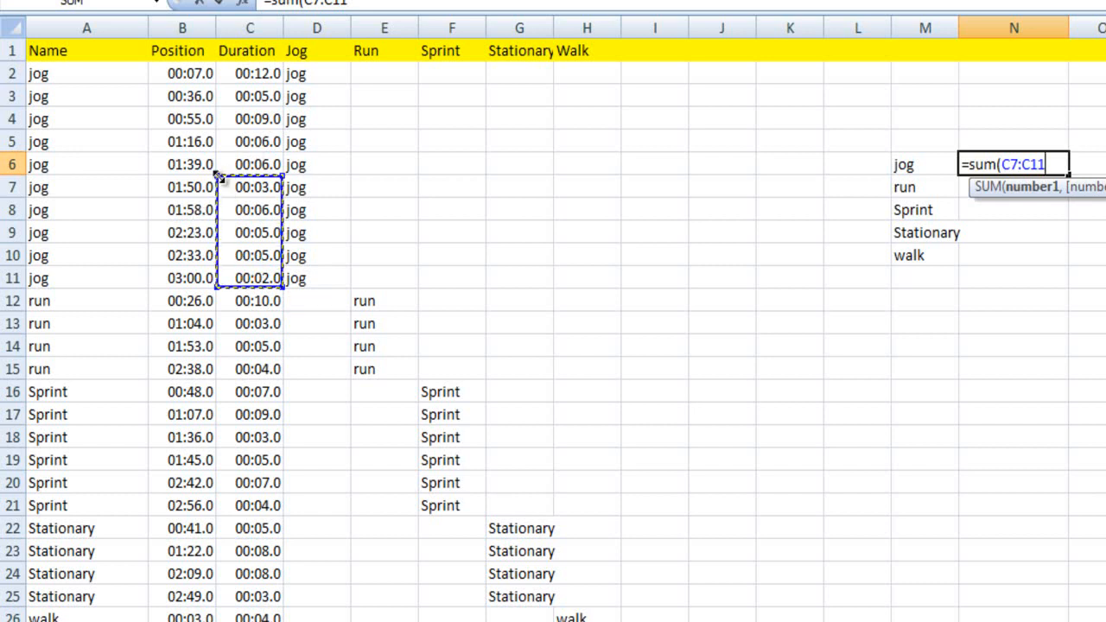
{"action": "left_click_drag", "start_coordinate": [222, 153], "coordinate": [223, 72]}
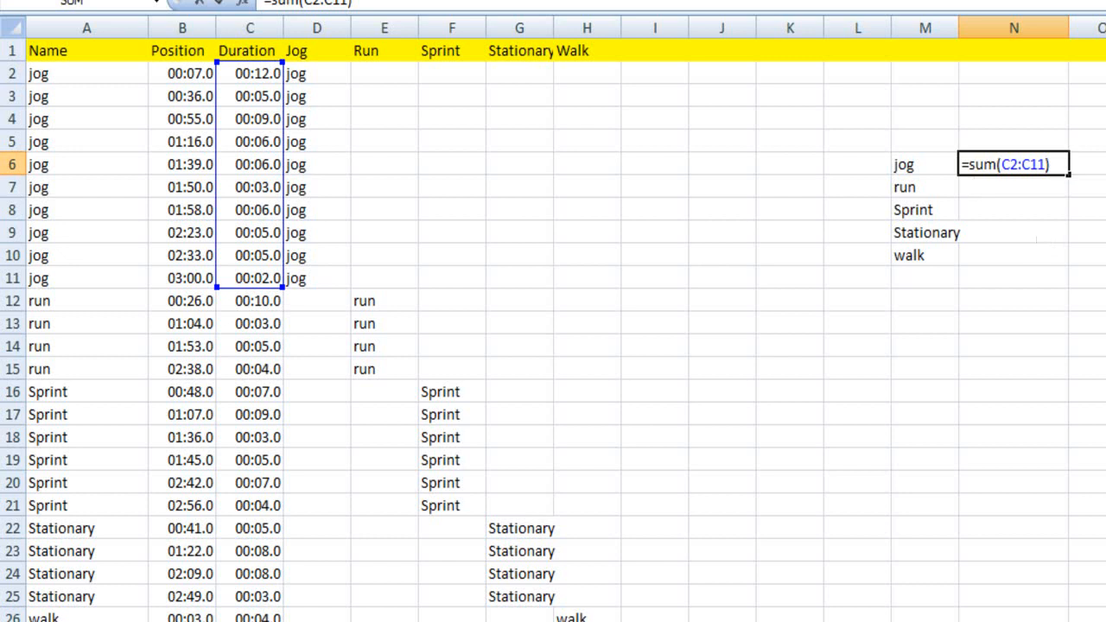
{"action": "key", "text": "Return"}
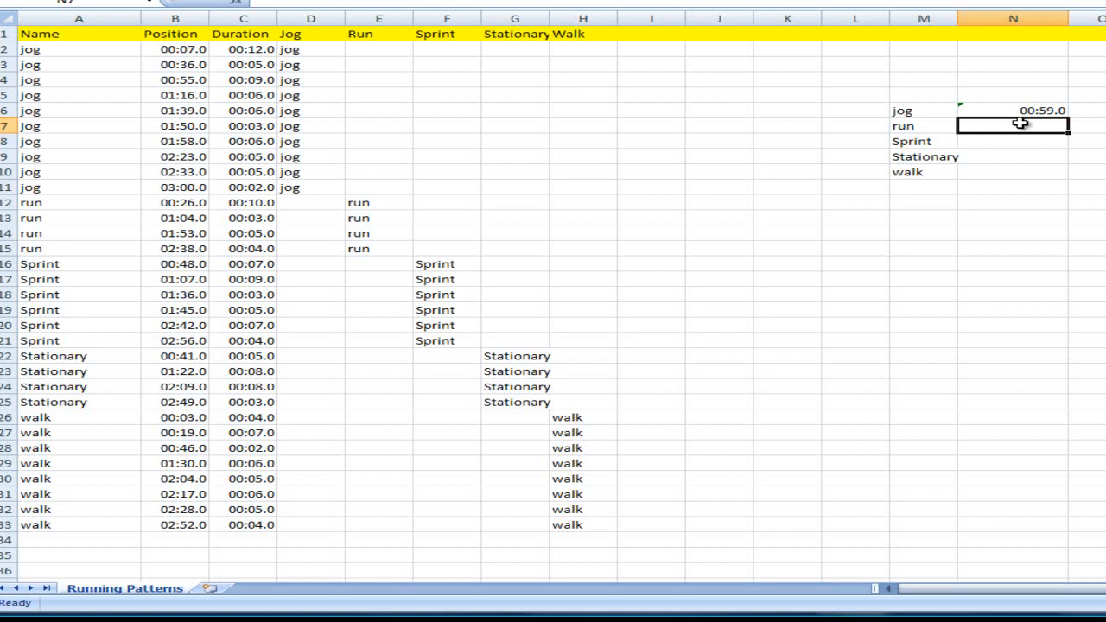
Total the run durations in cell N7 with =sum(C12:C15)
{"action": "type", "text": "="}
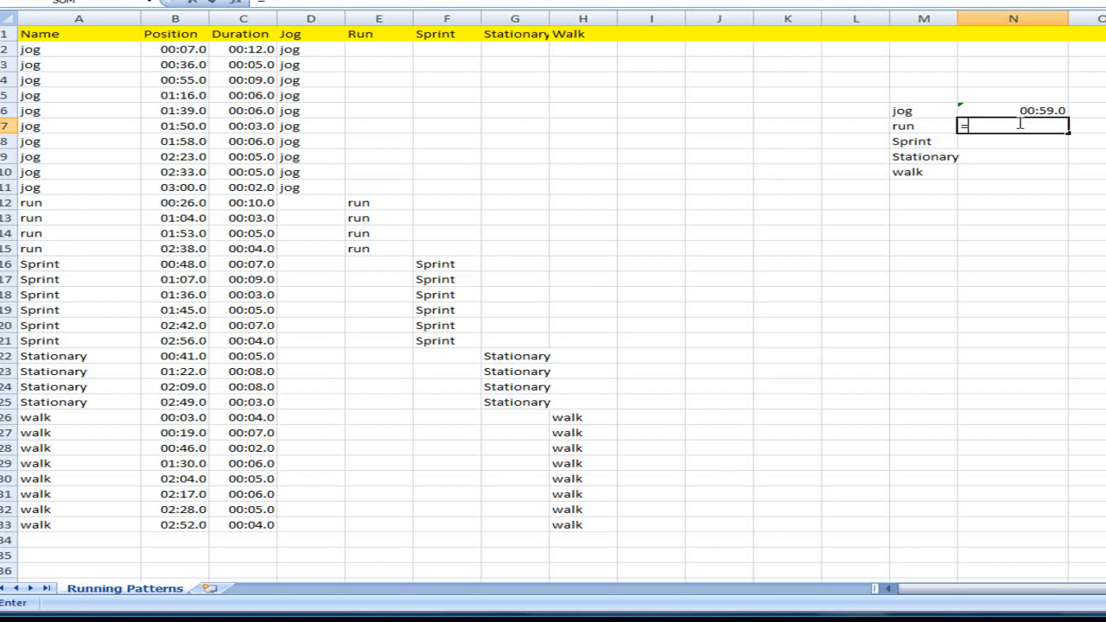
{"action": "type", "text": "sum("}
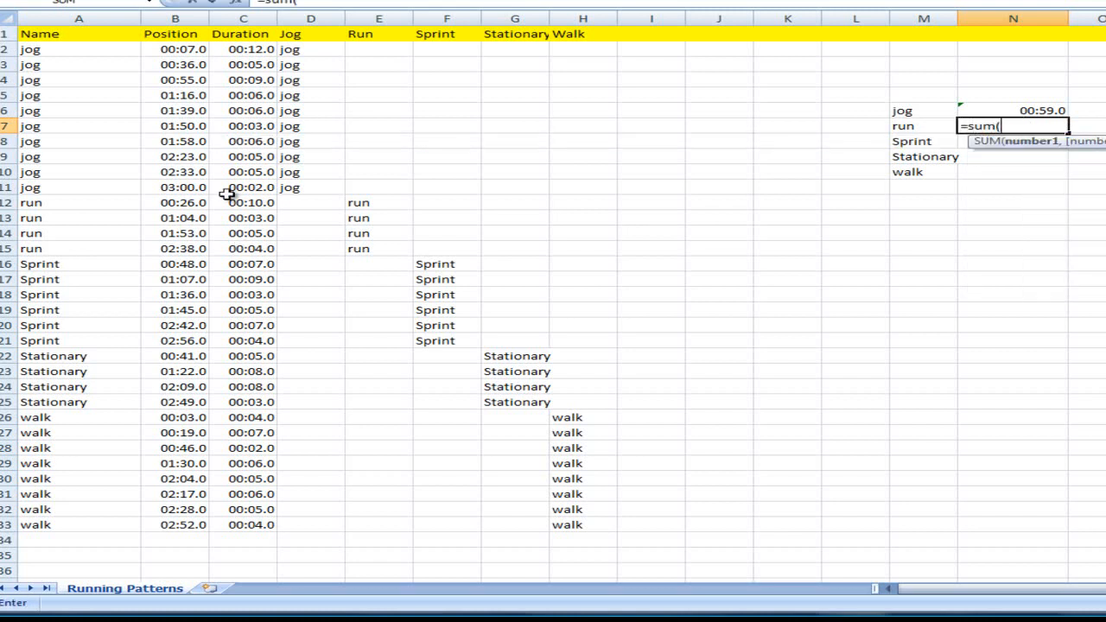
{"action": "left_click_drag", "start_coordinate": [251, 203], "coordinate": [254, 247]}
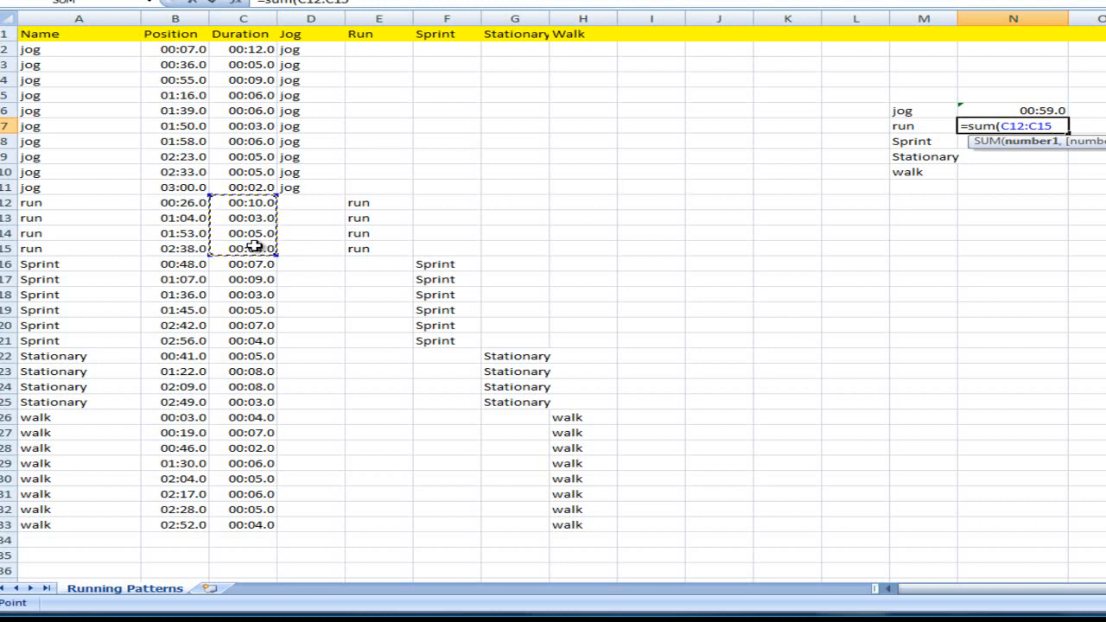
{"action": "type", "text": ")"}
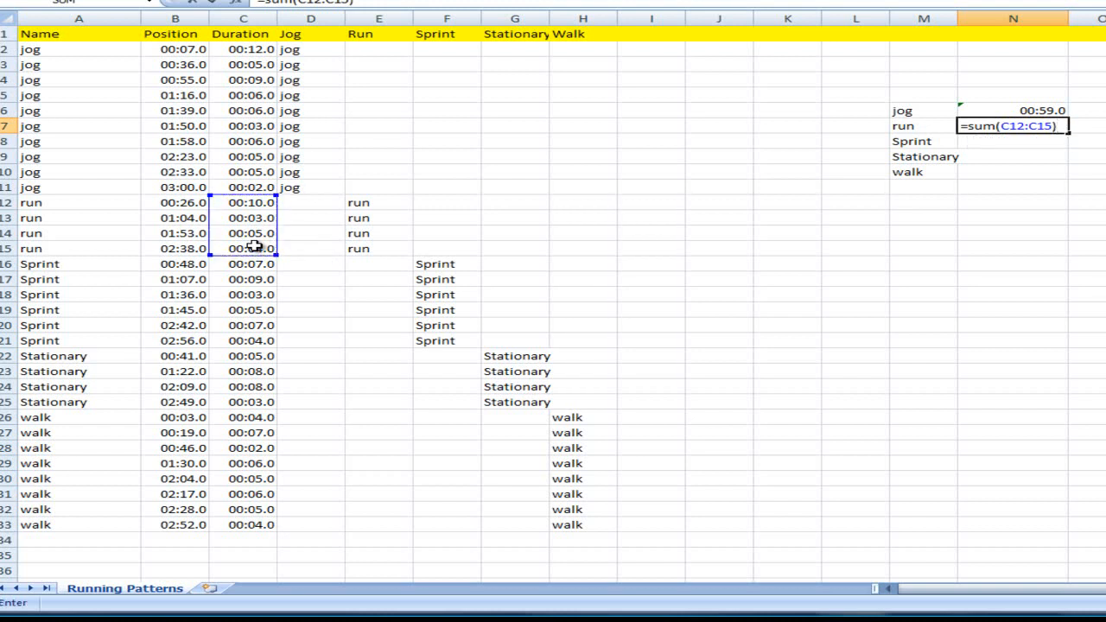
{"action": "key", "text": "Return"}
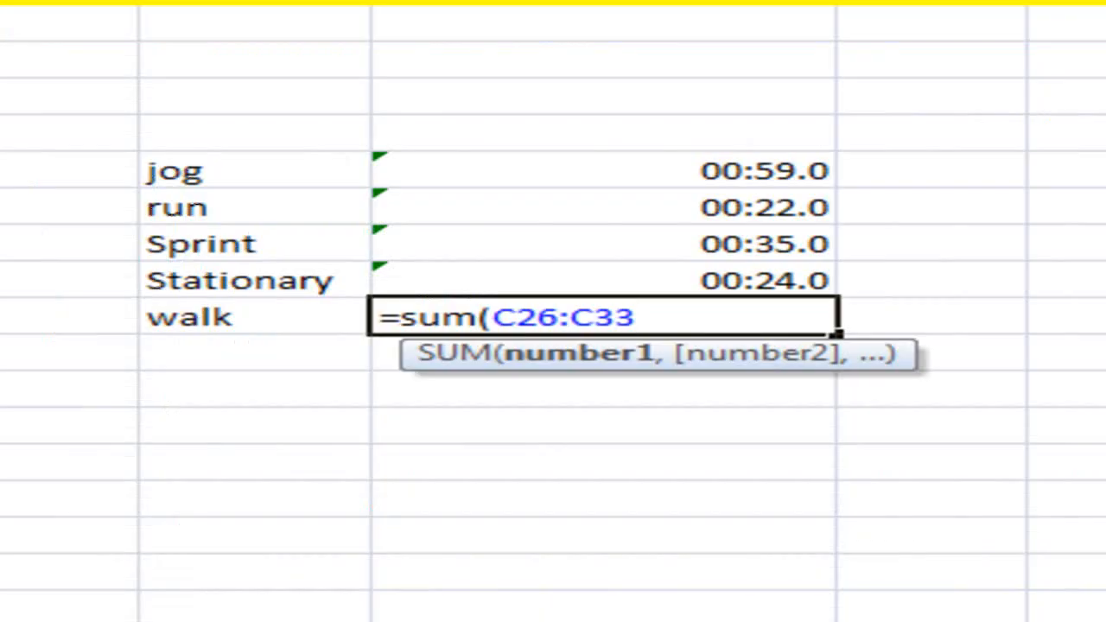
Complete the walk duration total in cell N10 as =sum(C26:C33)
{"action": "type", "text": ")"}
{"action": "key", "text": "Return"}
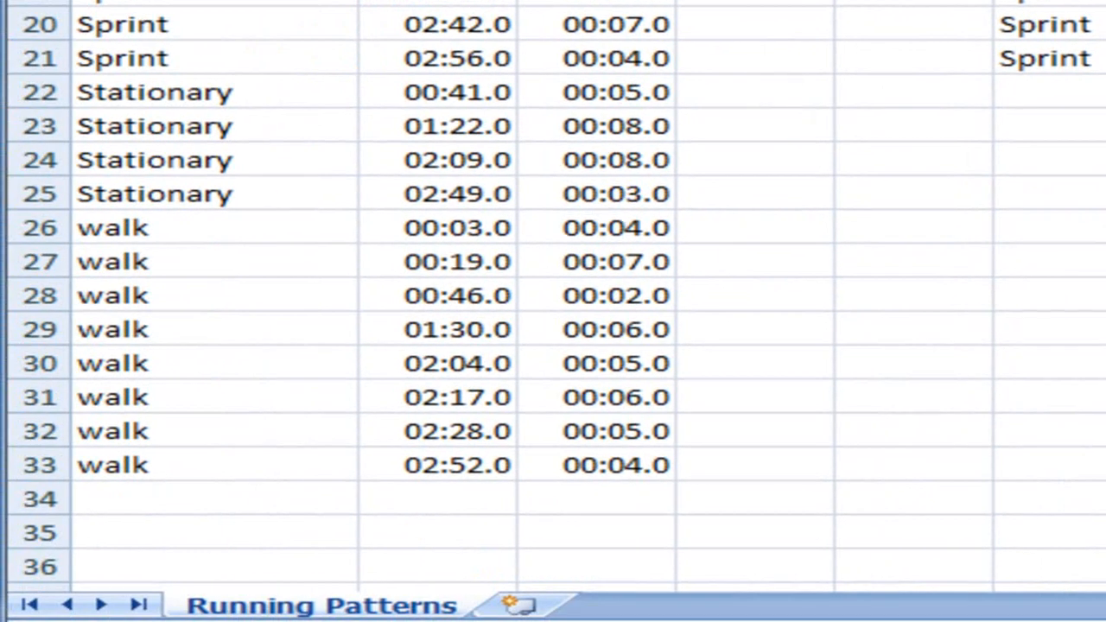
Enter the label Total in cell A35 below the Name column
{"action": "scroll", "coordinate": [692, 7], "scroll_direction": "down", "scroll_amount": 3}
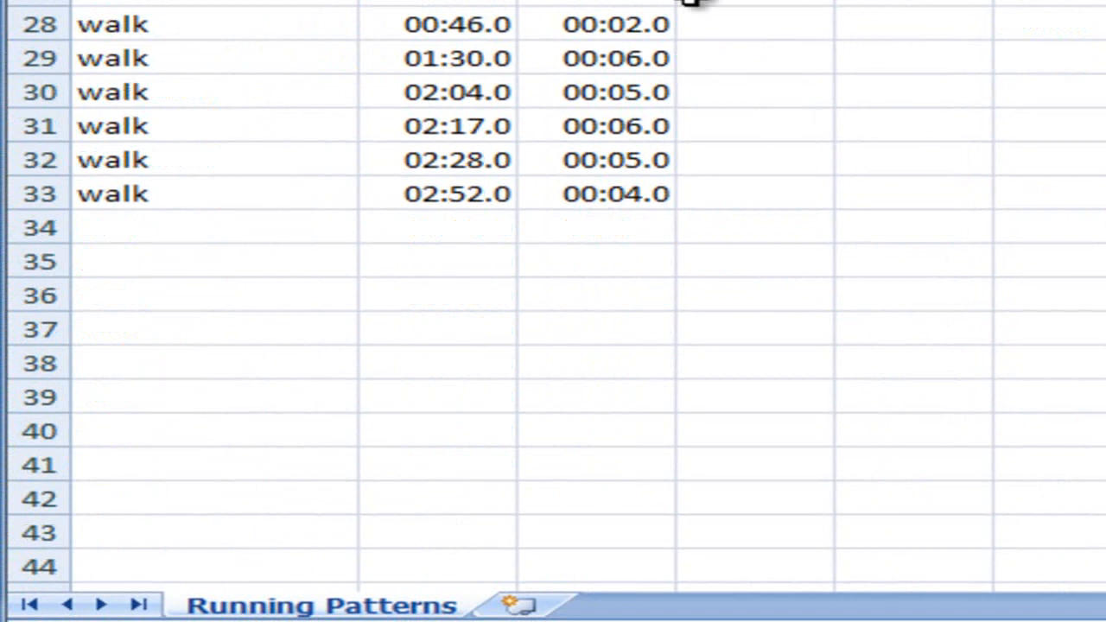
{"action": "left_click", "coordinate": [185, 260]}
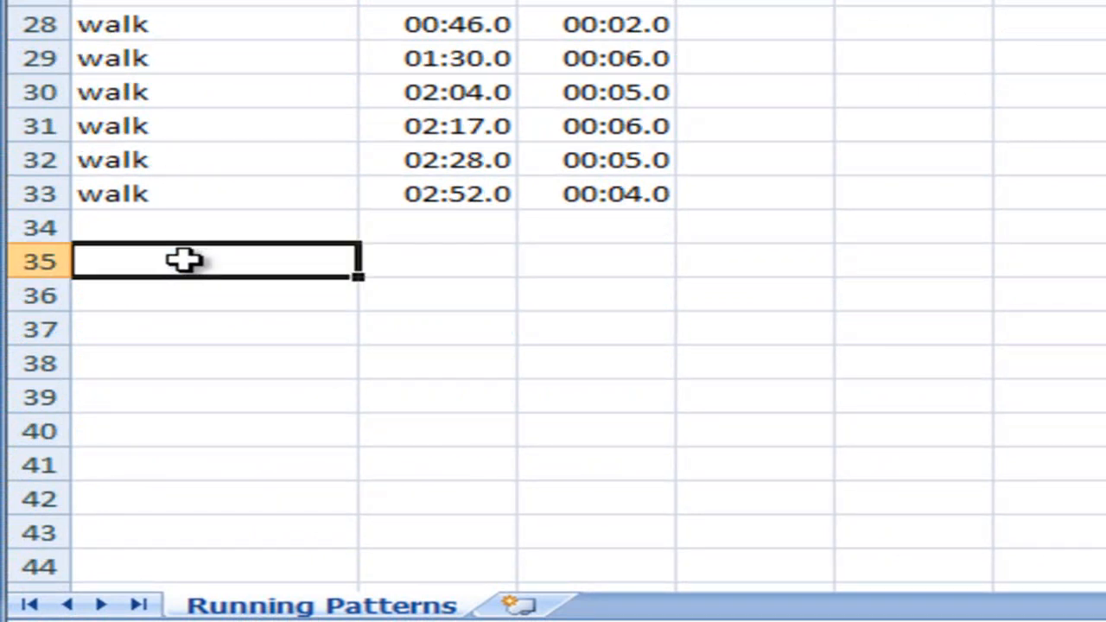
{"action": "type", "text": "Total"}
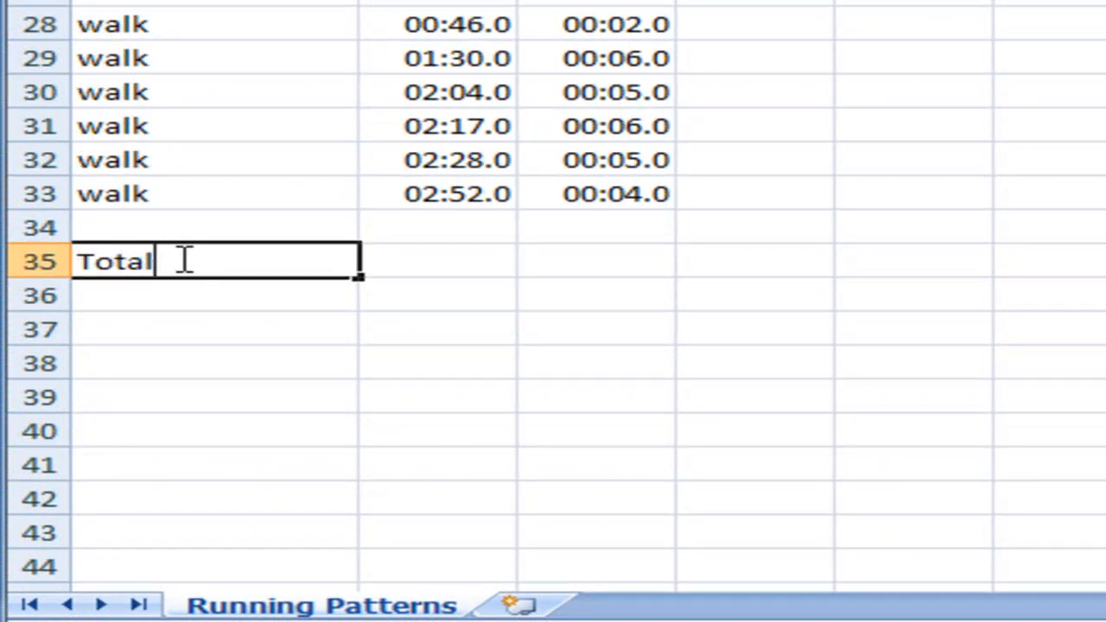
Try to total the durations C2 to C33 in cell C35 with a sum formula
{"action": "left_click", "coordinate": [629, 250]}
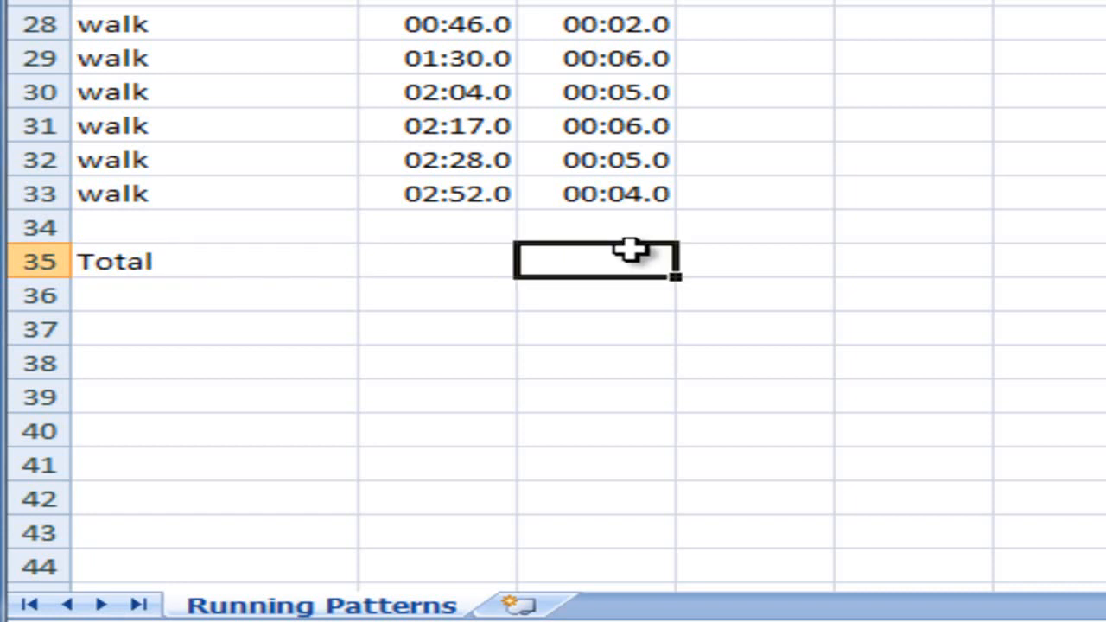
{"action": "type", "text": "=sum"}
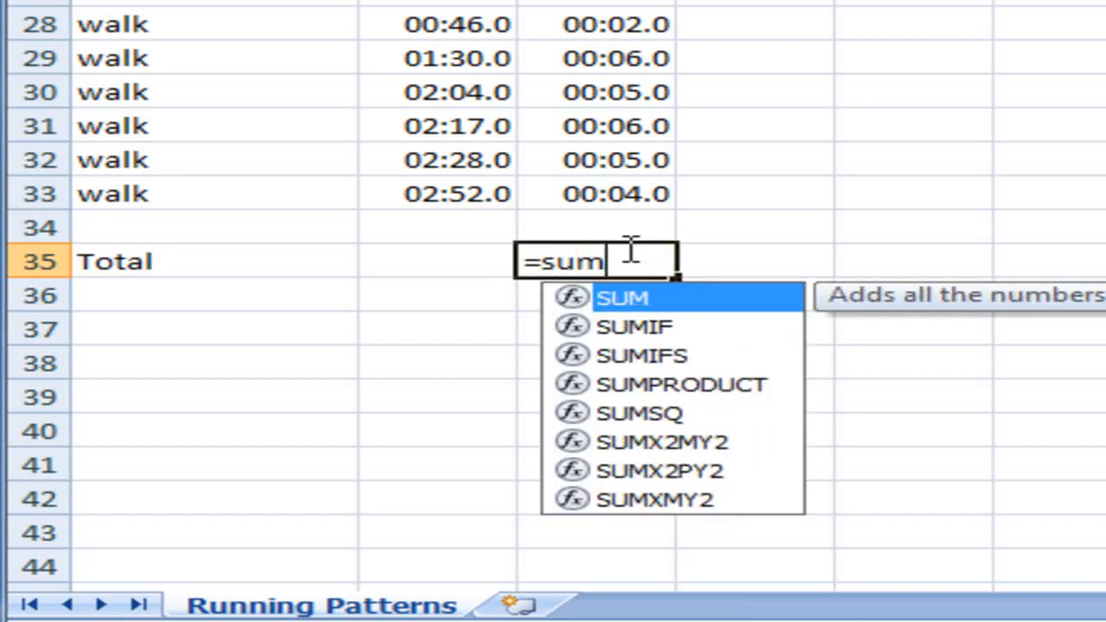
{"action": "scroll", "coordinate": [648, 102], "scroll_direction": "up", "scroll_amount": 3}
{"action": "left_click_drag", "start_coordinate": [421, 20], "coordinate": [426, 539]}
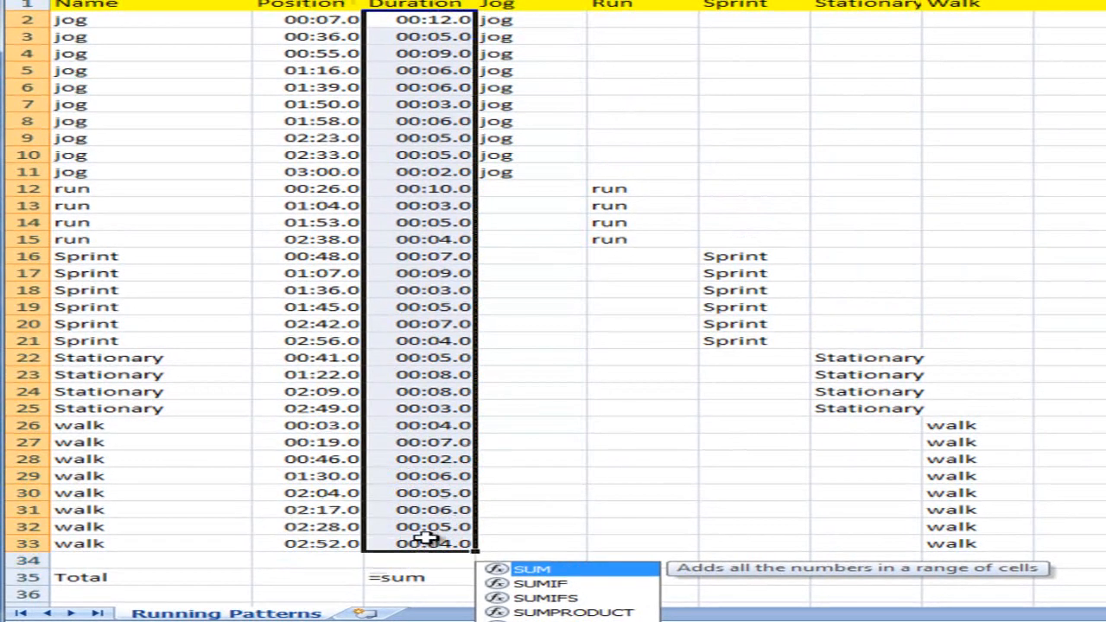
{"action": "key", "text": "Return"}
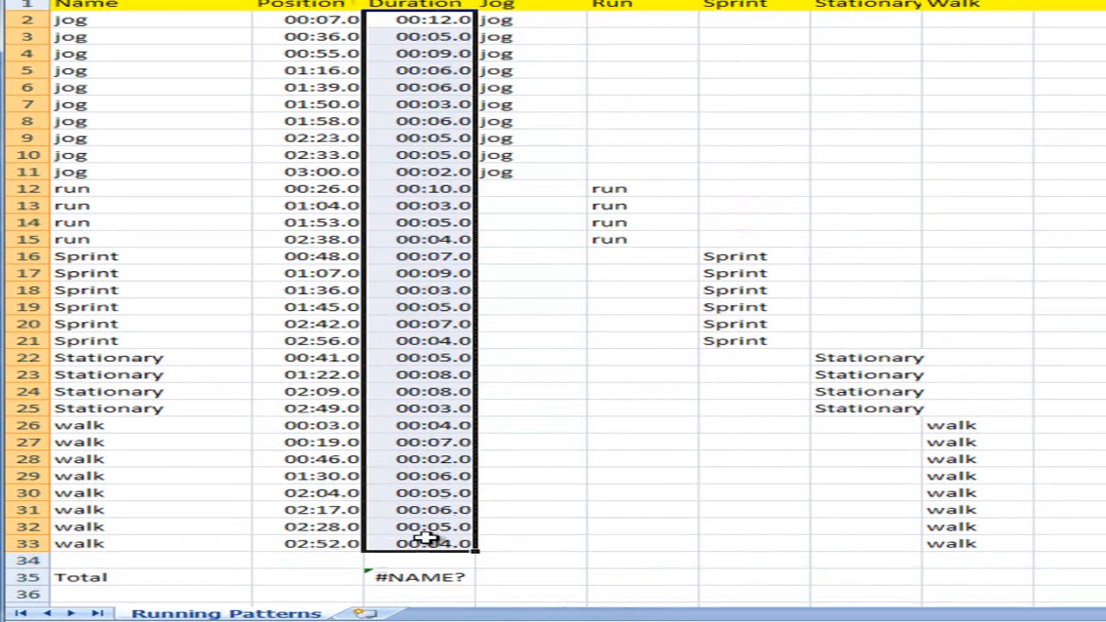
Widen the Duration column and total all durations in cell C35 with =sum(C2:C33)
{"action": "left_click_drag", "start_coordinate": [476, 2], "coordinate": [561, 2]}
{"action": "left_click", "coordinate": [493, 581]}
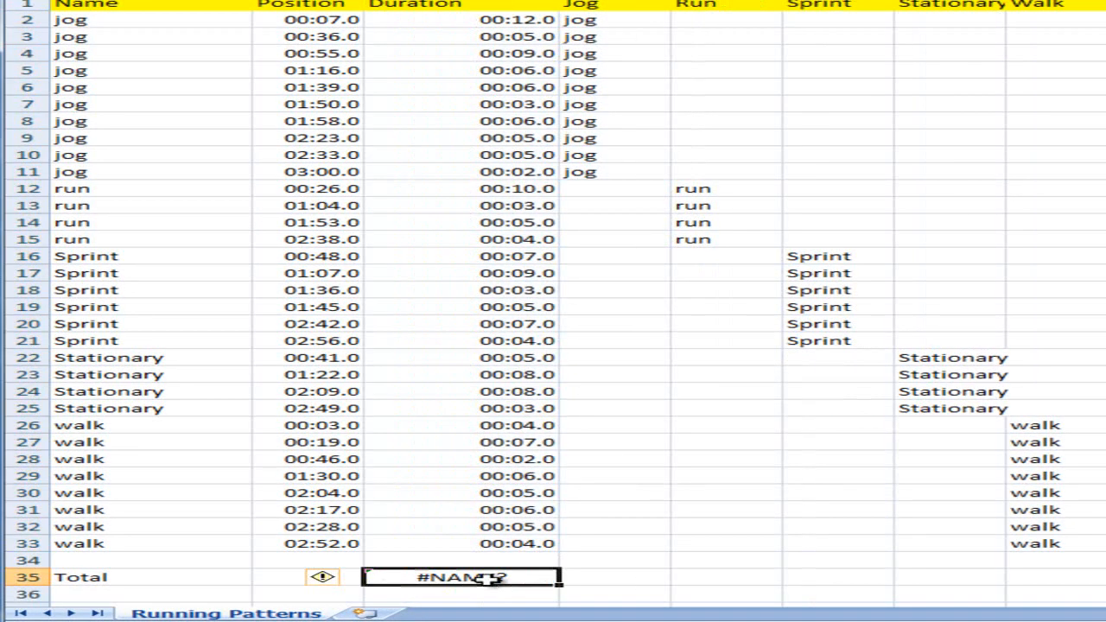
{"action": "type", "text": "=sum"}
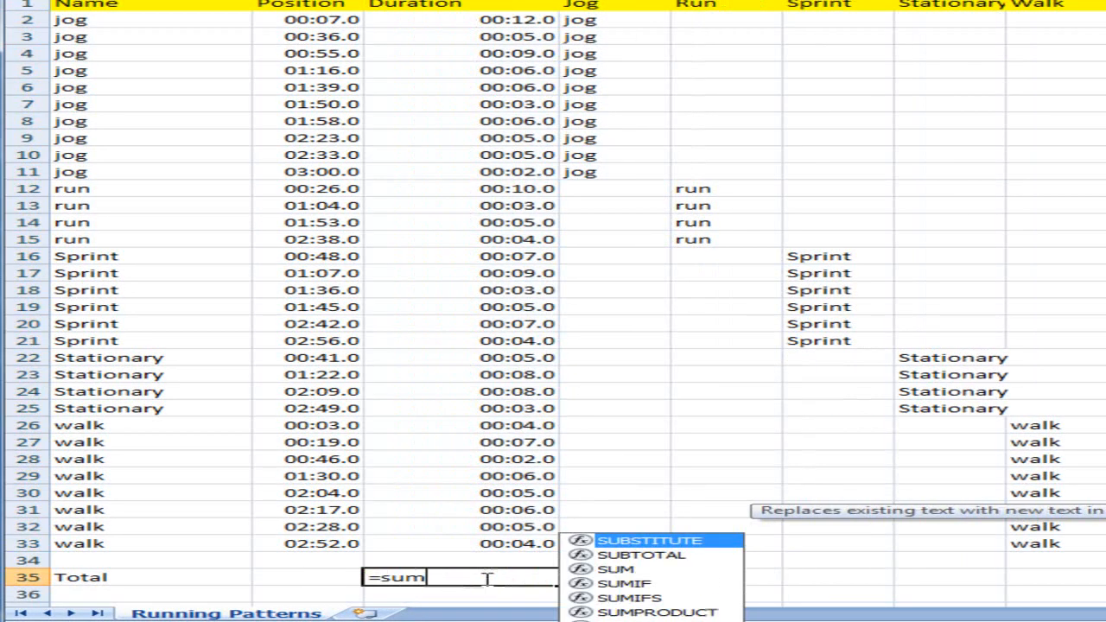
{"action": "type", "text": "("}
{"action": "left_click_drag", "start_coordinate": [514, 26], "coordinate": [459, 545]}
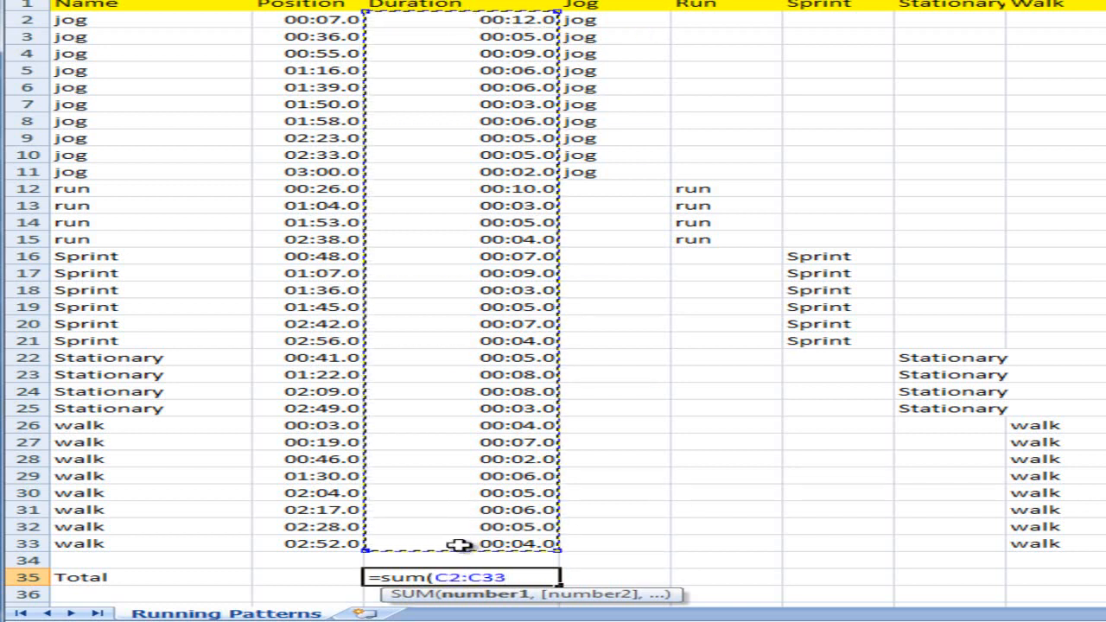
{"action": "type", "text": ")"}
{"action": "key", "text": "Return"}
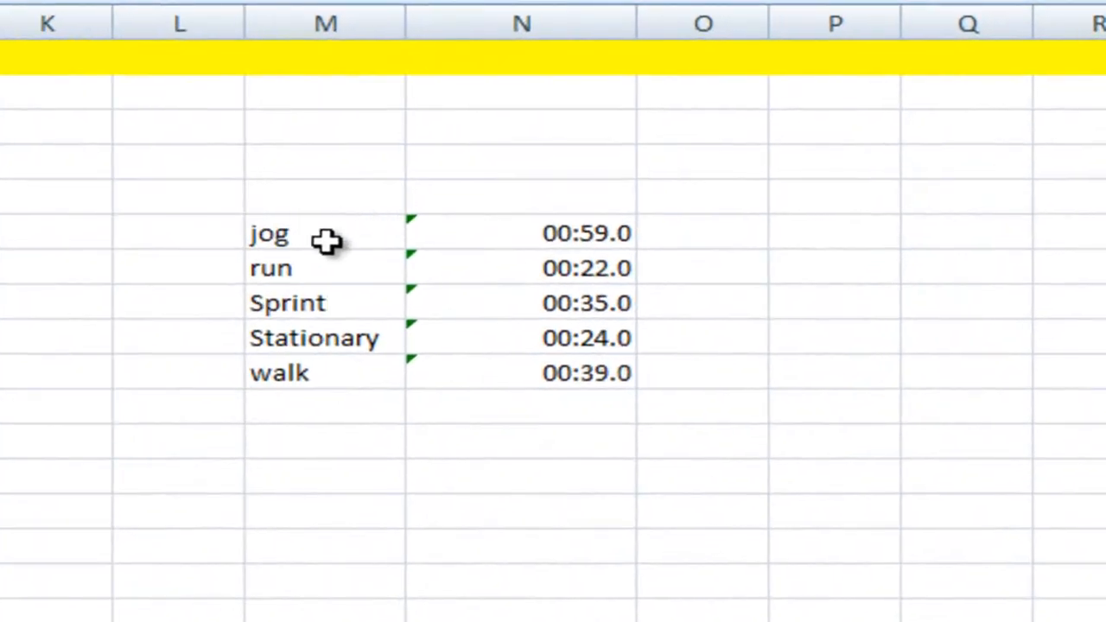
Create a column chart on its own chart sheet from the movement labels and totals in M6:N10
{"action": "left_click_drag", "start_coordinate": [334, 234], "coordinate": [491, 367]}
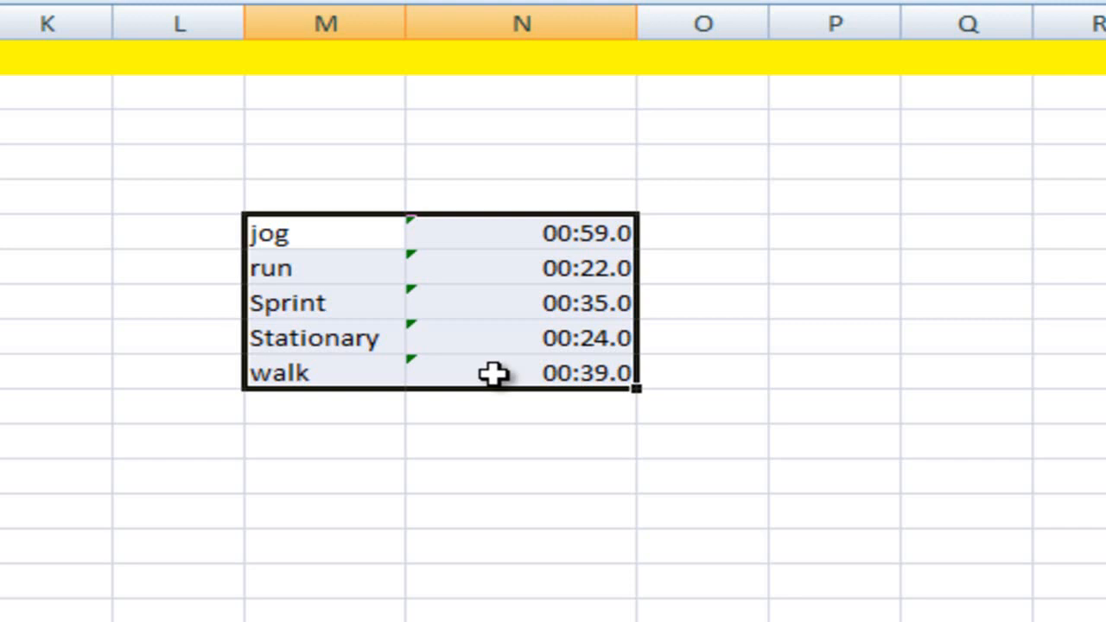
{"action": "key", "text": "F11"}
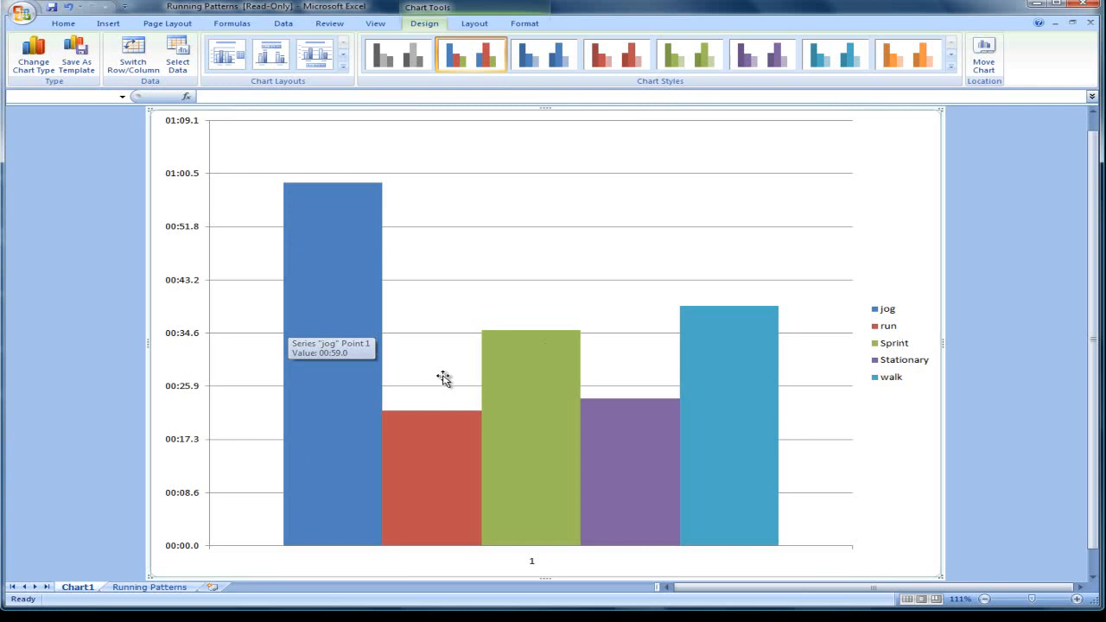
{"action": "mouse_move", "coordinate": [563, 413]}
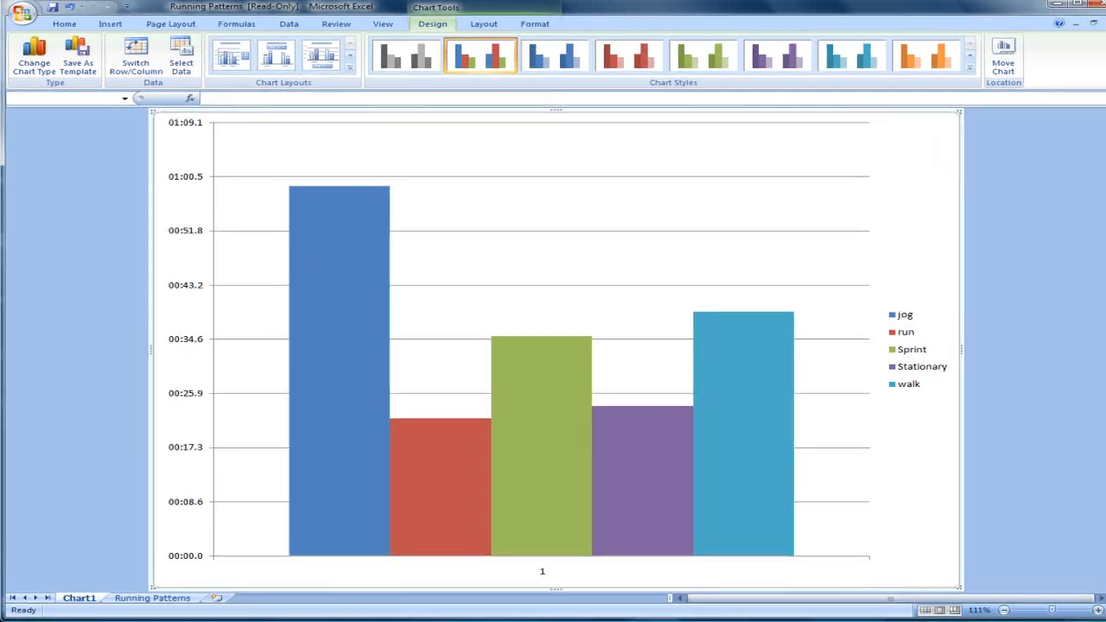
Change the chart to a basic pie and swap its rows and columns so each movement type forms a slice
{"action": "left_click", "coordinate": [38, 61]}
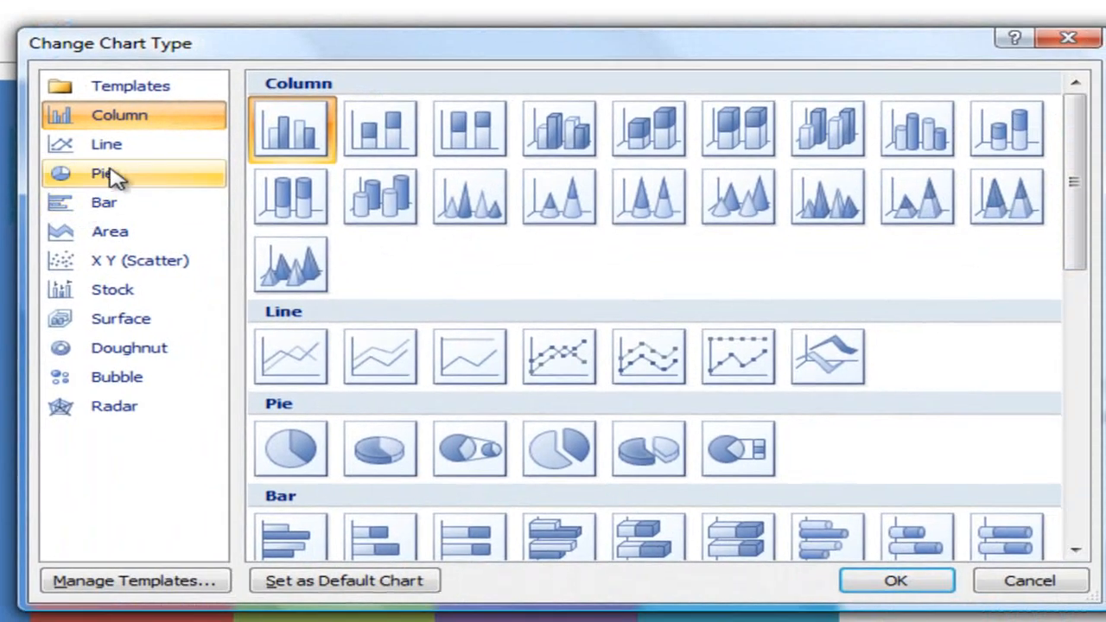
{"action": "left_click", "coordinate": [116, 174]}
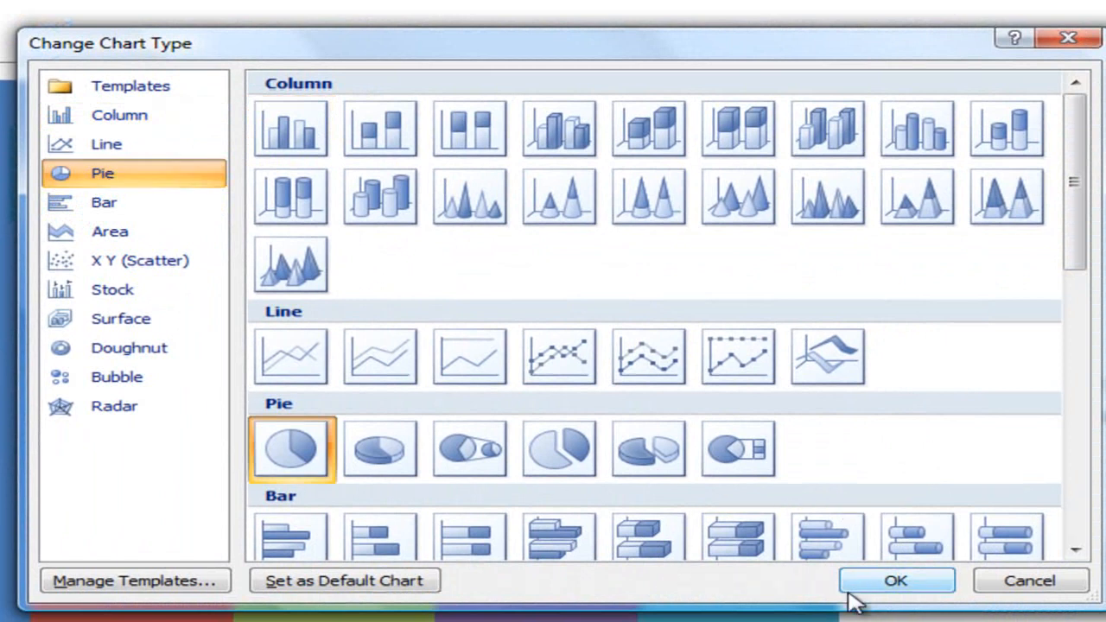
{"action": "left_click", "coordinate": [903, 583]}
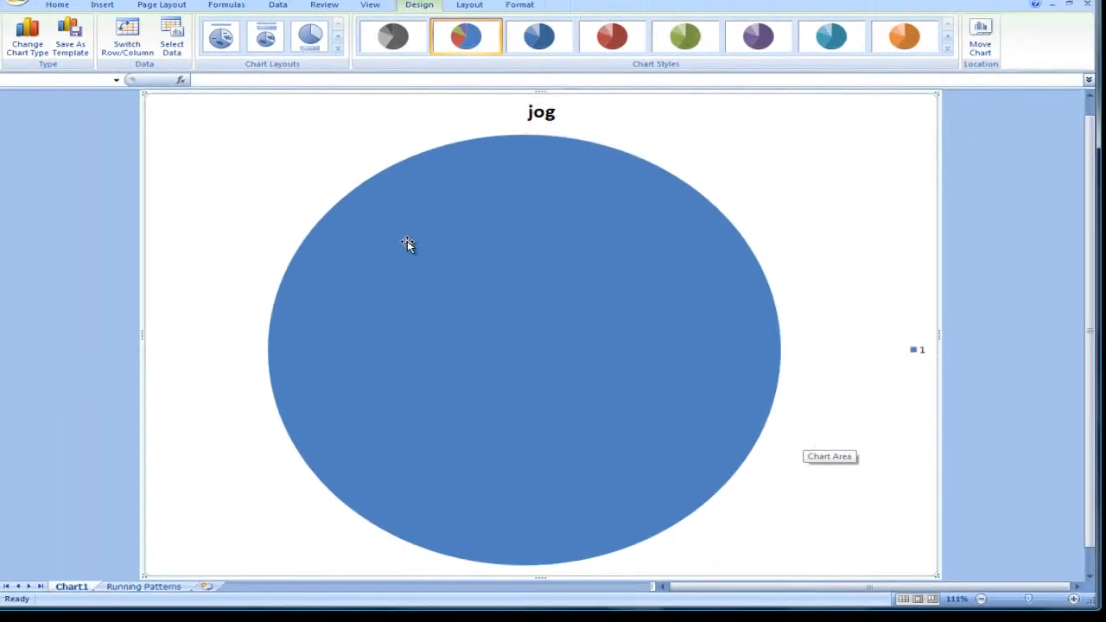
{"action": "left_click", "coordinate": [130, 43]}
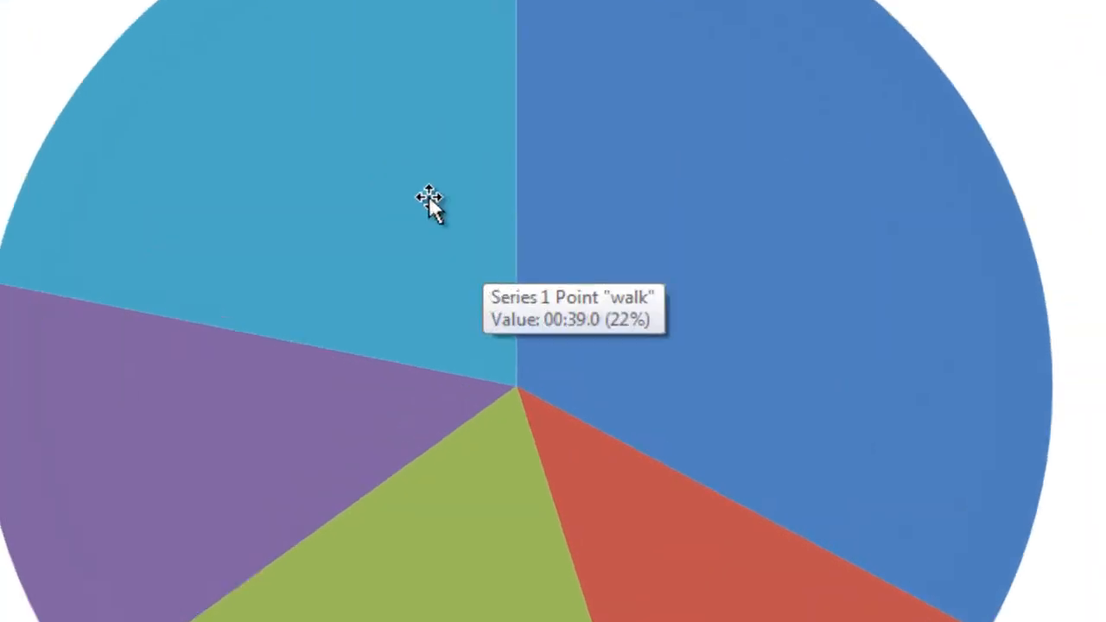
Add data labels to the pie slices and include the percentage and category name alongside the value
{"action": "right_click", "coordinate": [457, 241]}
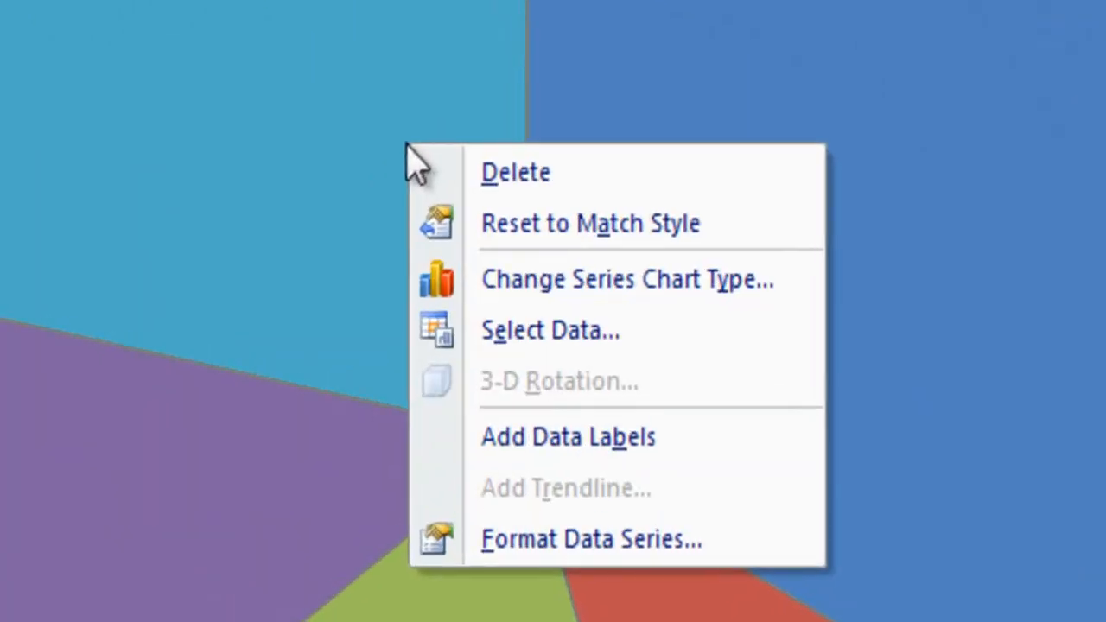
{"action": "left_click", "coordinate": [619, 438]}
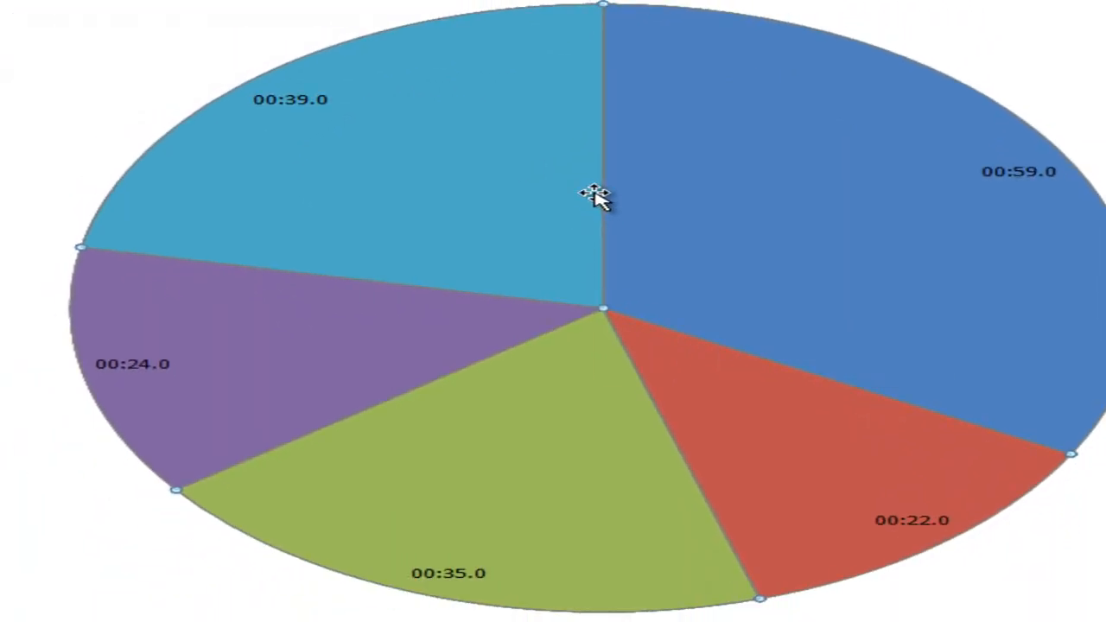
{"action": "right_click", "coordinate": [535, 216]}
{"action": "left_click", "coordinate": [778, 346]}
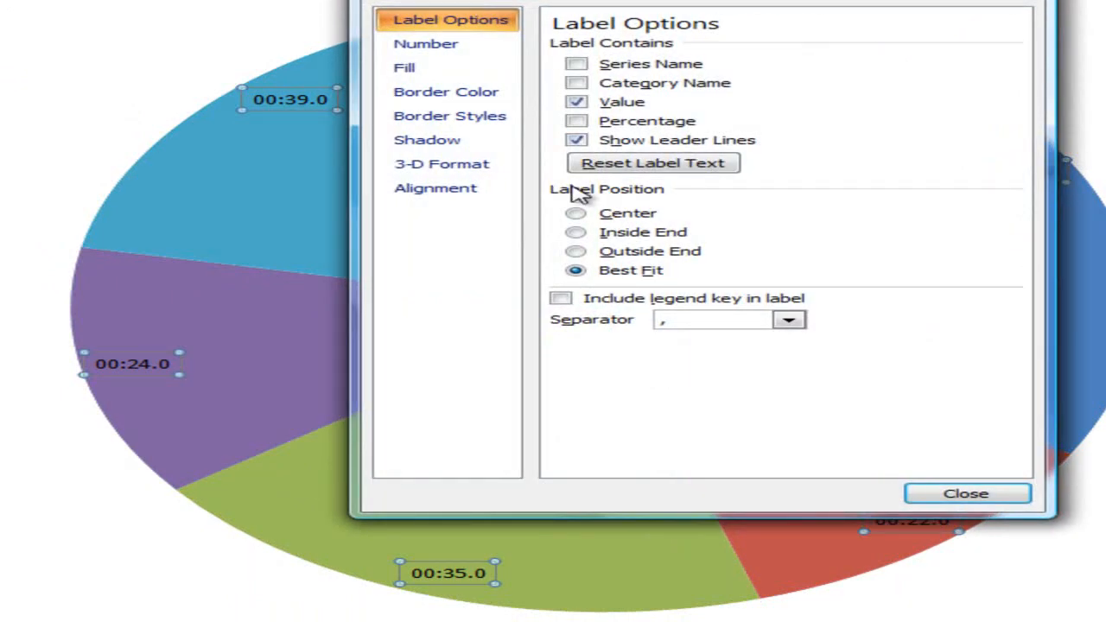
{"action": "left_click", "coordinate": [577, 122]}
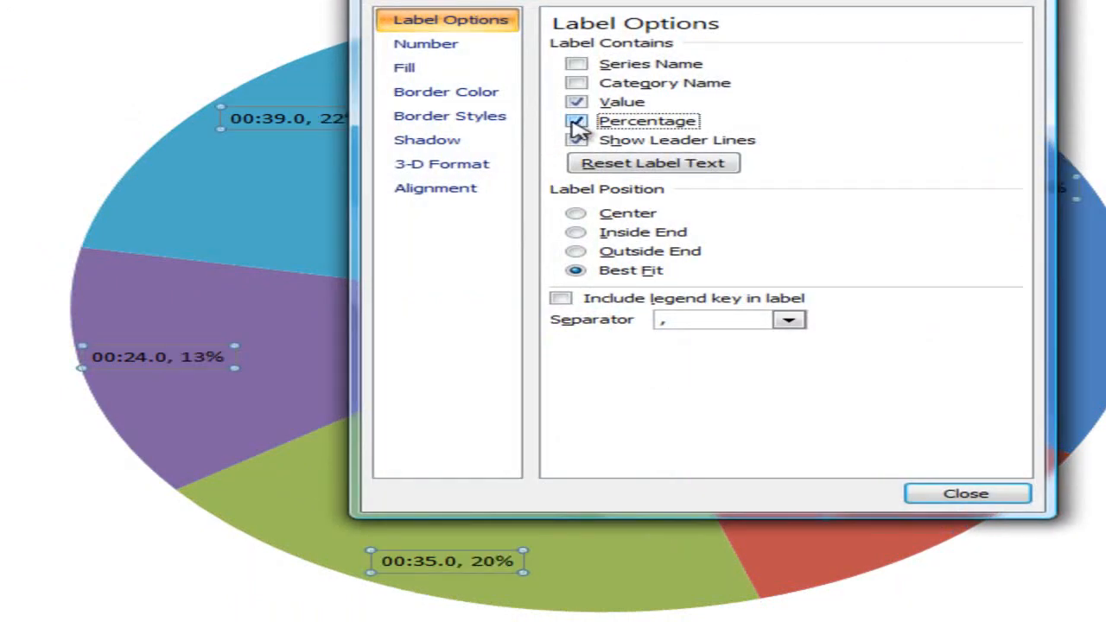
{"action": "left_click", "coordinate": [577, 84]}
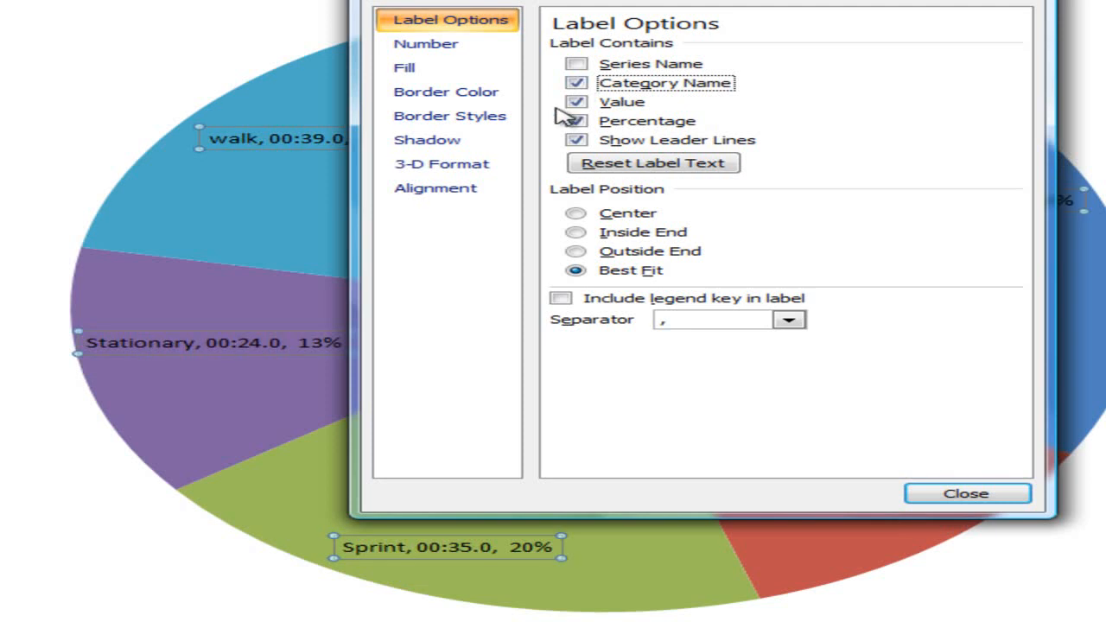
{"action": "left_click", "coordinate": [953, 496]}
{"action": "left_click", "coordinate": [644, 242]}
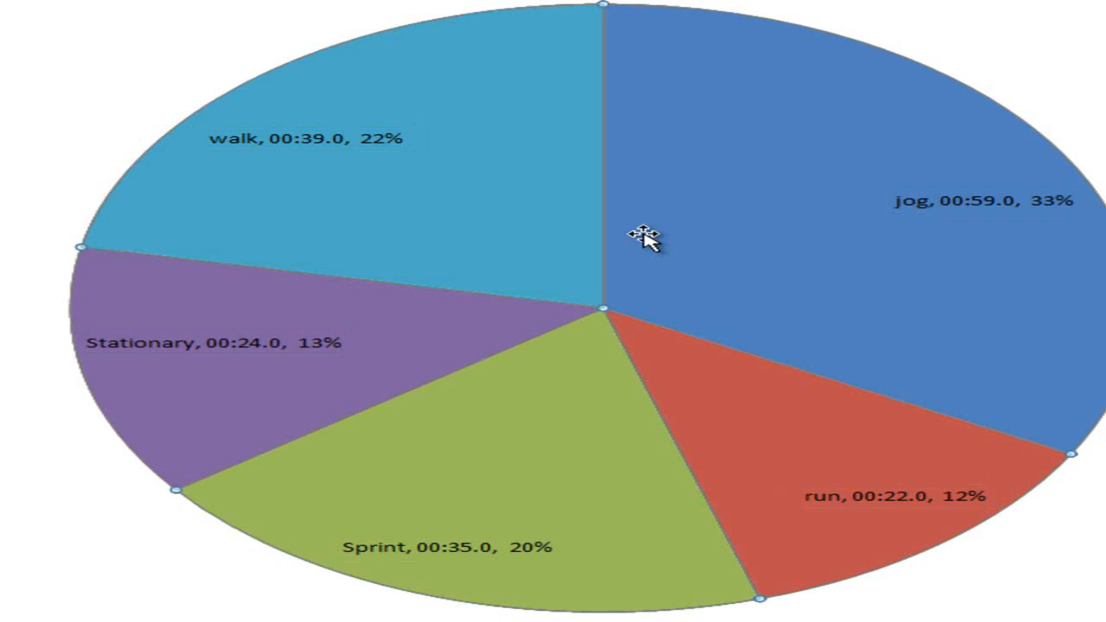
Copy the whole pie chart and return to the Running Patterns sheet
{"action": "mouse_move", "coordinate": [459, 221]}
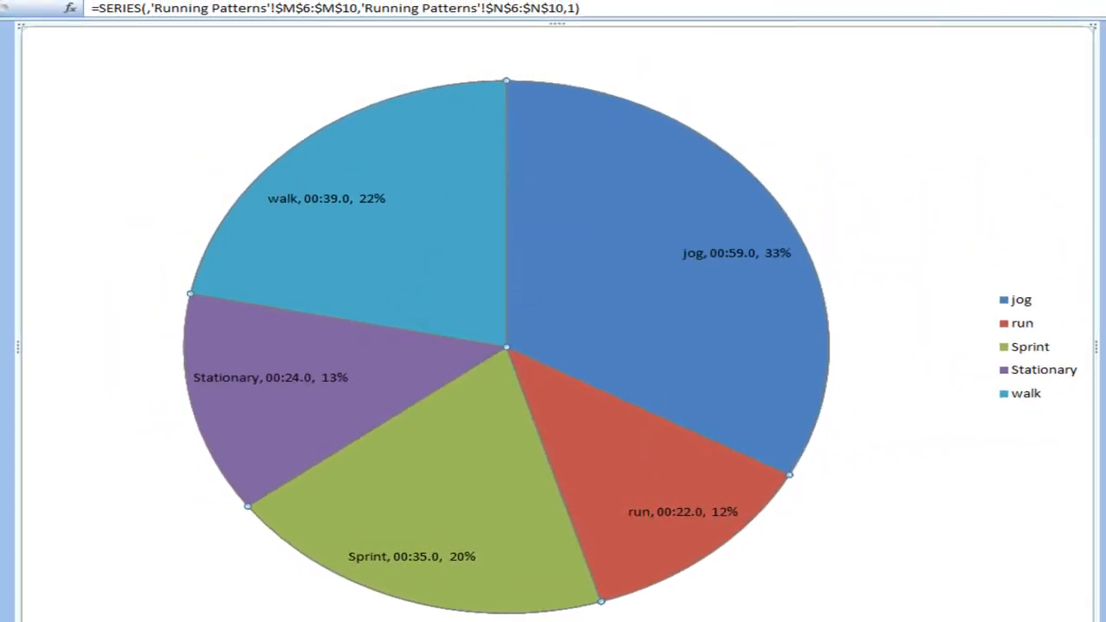
{"action": "scroll", "coordinate": [557, 322], "scroll_direction": "up", "scroll_amount": 1}
{"action": "mouse_move", "coordinate": [494, 287]}
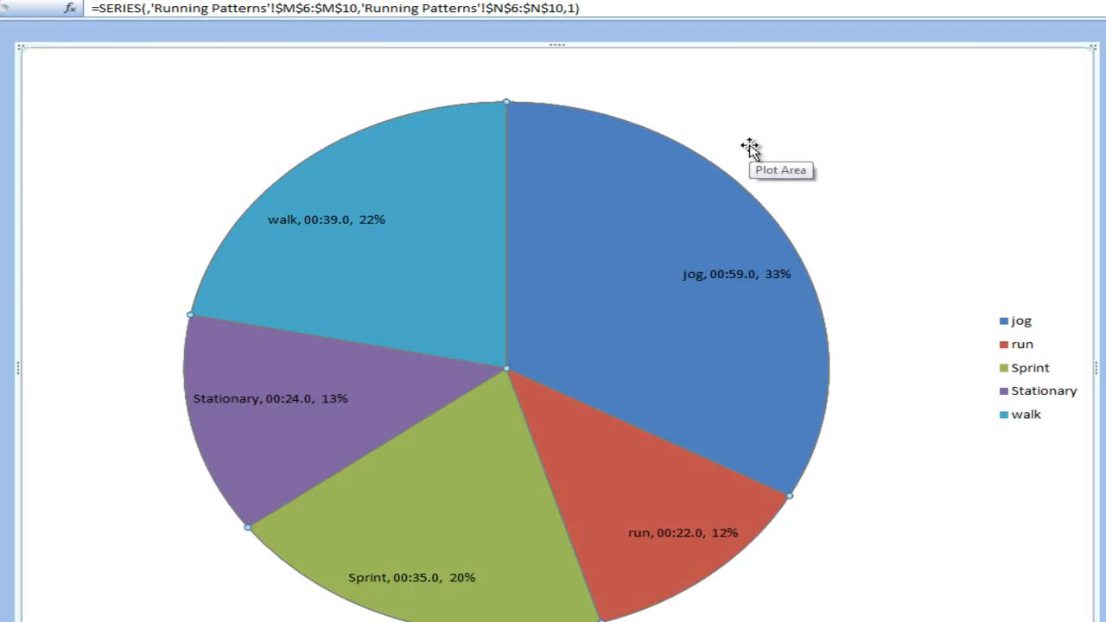
{"action": "right_click", "coordinate": [139, 151]}
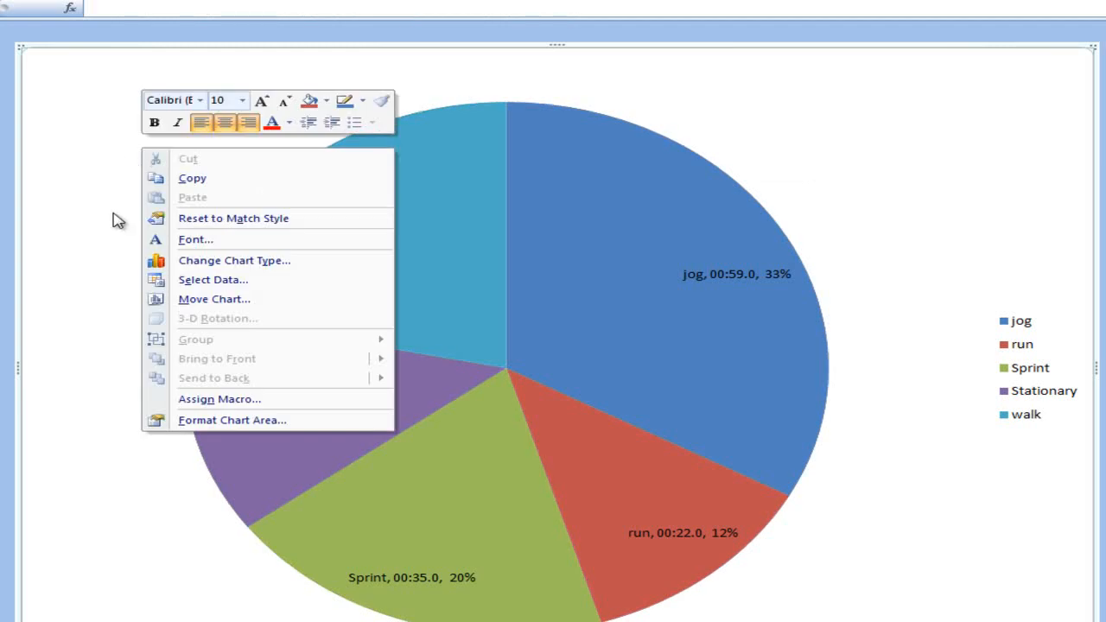
{"action": "left_click", "coordinate": [196, 179]}
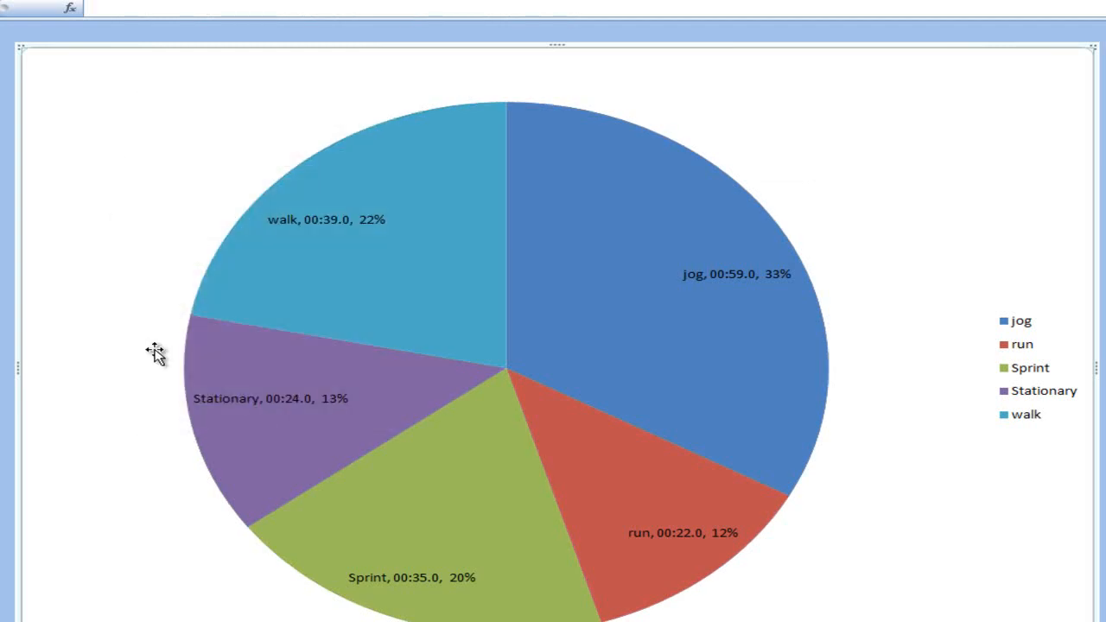
{"action": "key", "text": "ctrl+Page_Down"}
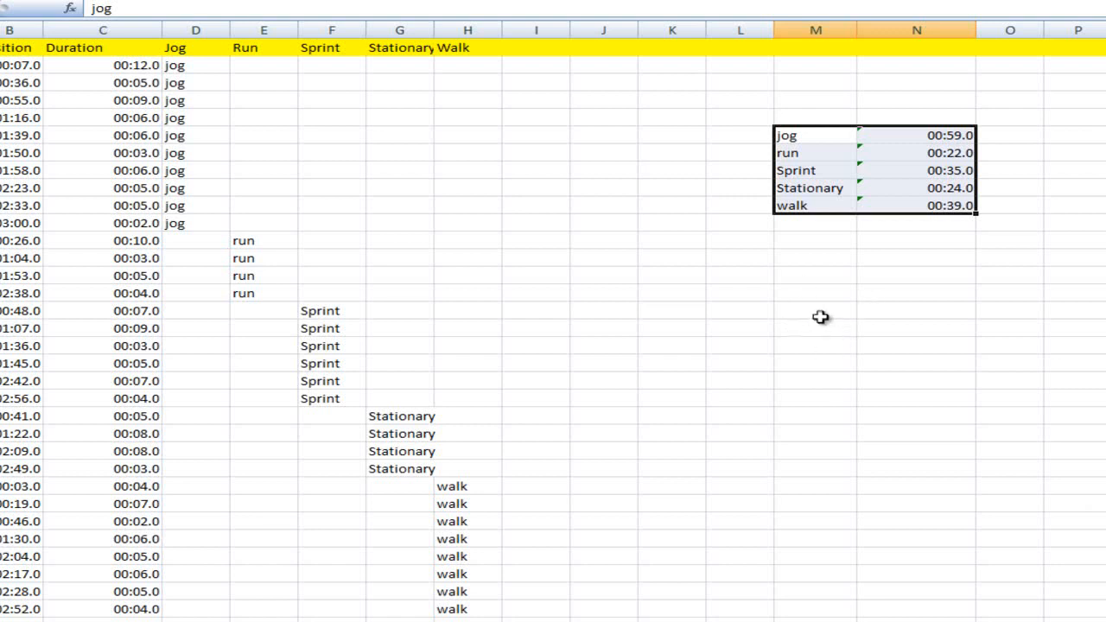
Paste the copied pie chart into the sheet and shrink it to sit just below the movement totals in M6:N10
{"action": "right_click", "coordinate": [810, 318]}
{"action": "left_click", "coordinate": [860, 366]}
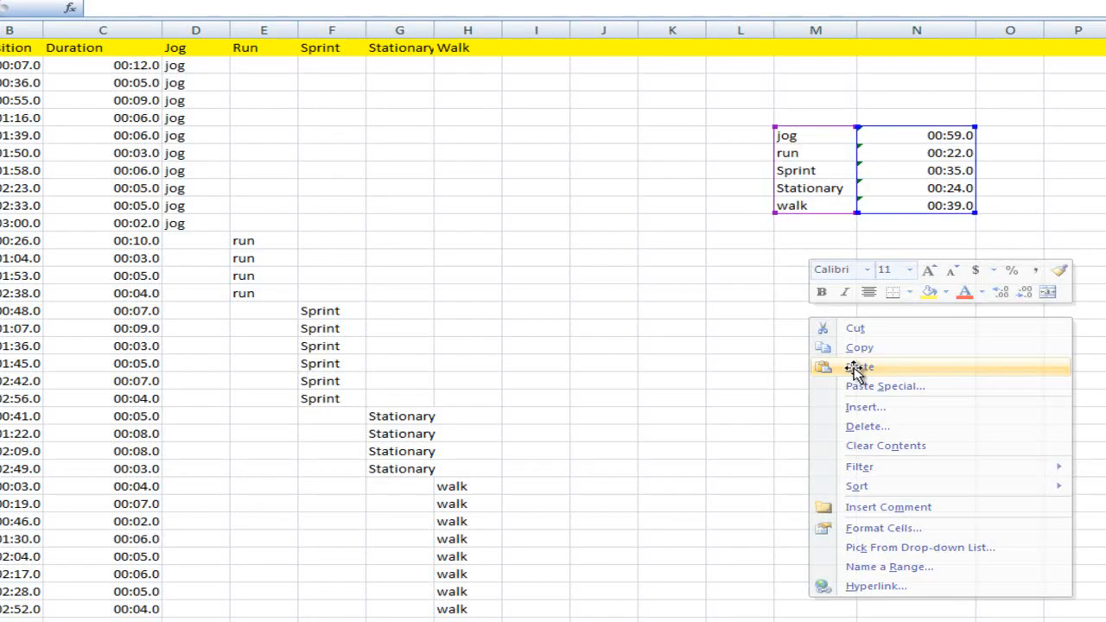
{"action": "left_click_drag", "start_coordinate": [1065, 355], "coordinate": [407, 222]}
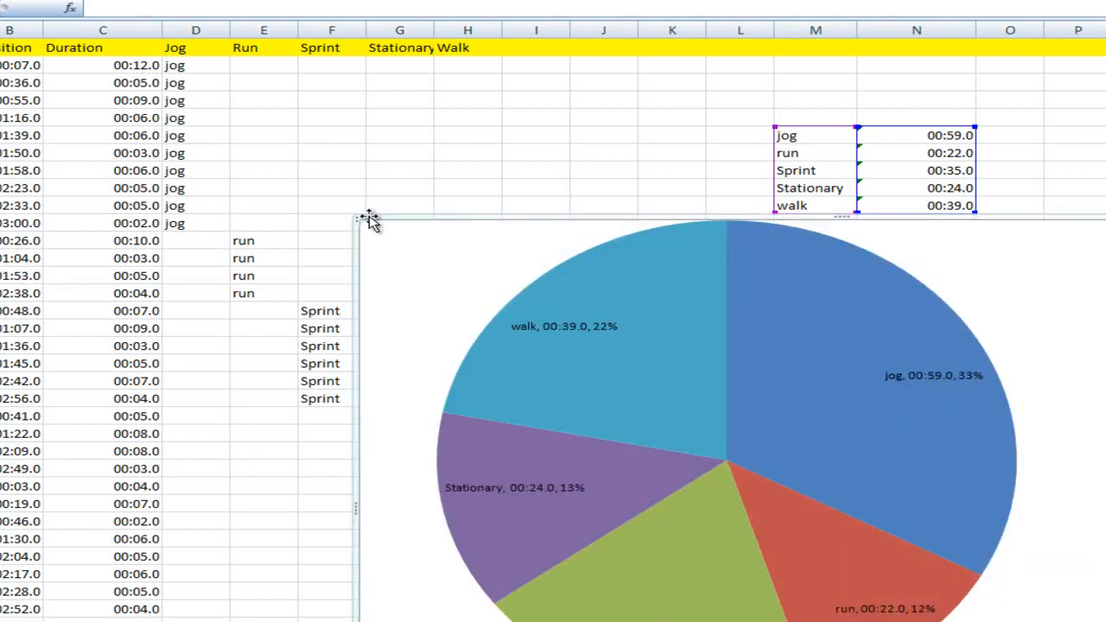
{"action": "left_click_drag", "start_coordinate": [358, 217], "coordinate": [685, 457]}
{"action": "left_click_drag", "start_coordinate": [1077, 462], "coordinate": [942, 257]}
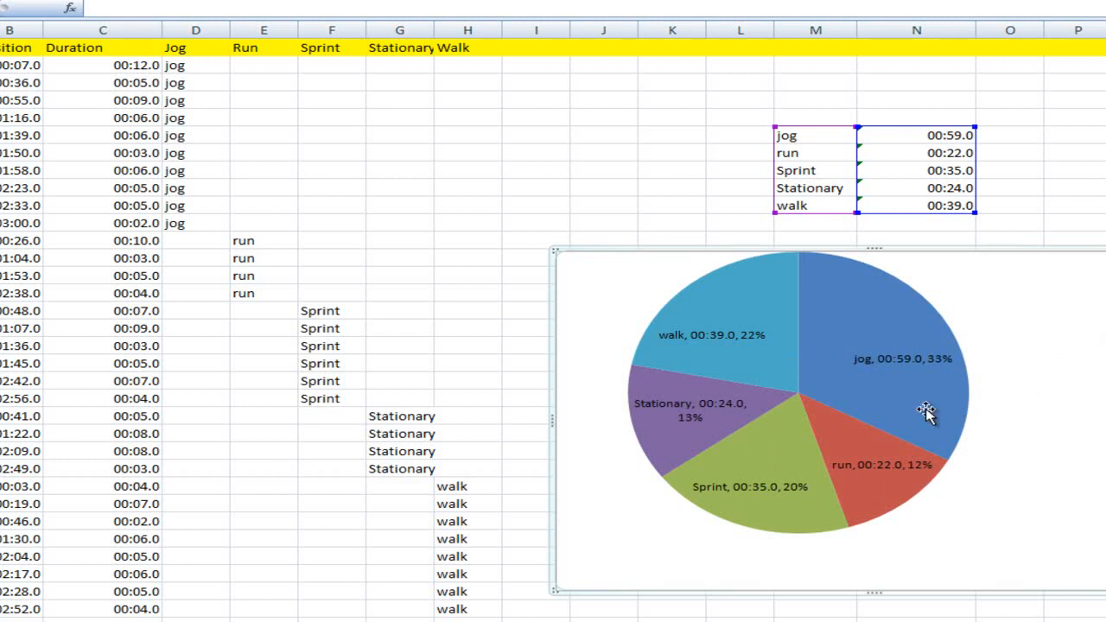
Examine the duration and percentage of the jog, sprint, stationary and walk slices in the pasted pie chart
{"action": "mouse_move", "coordinate": [938, 376]}
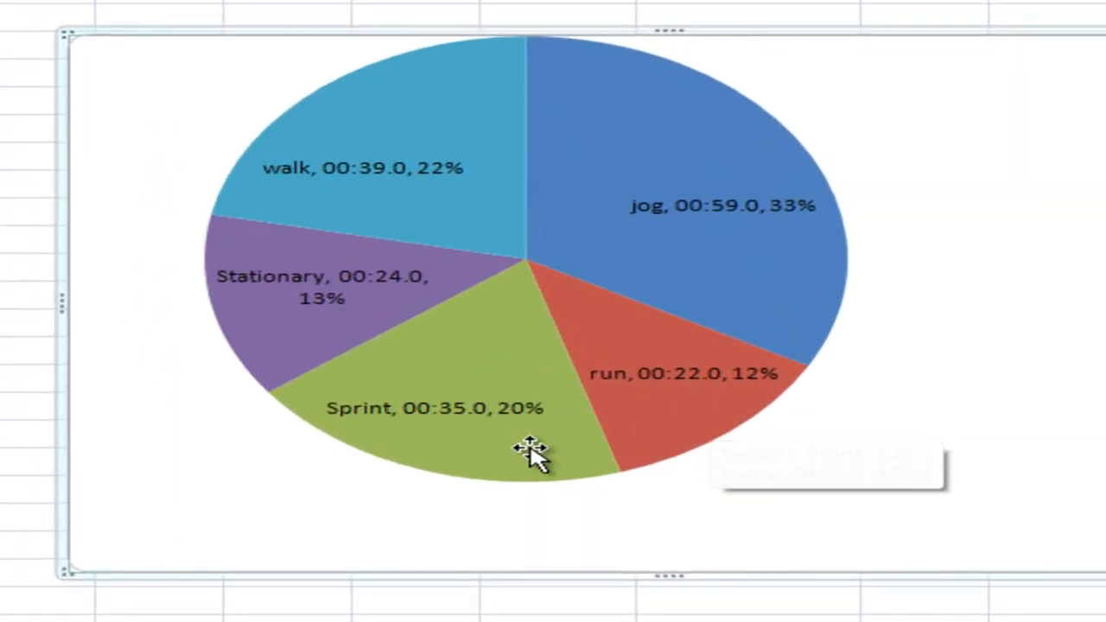
{"action": "mouse_move", "coordinate": [529, 451]}
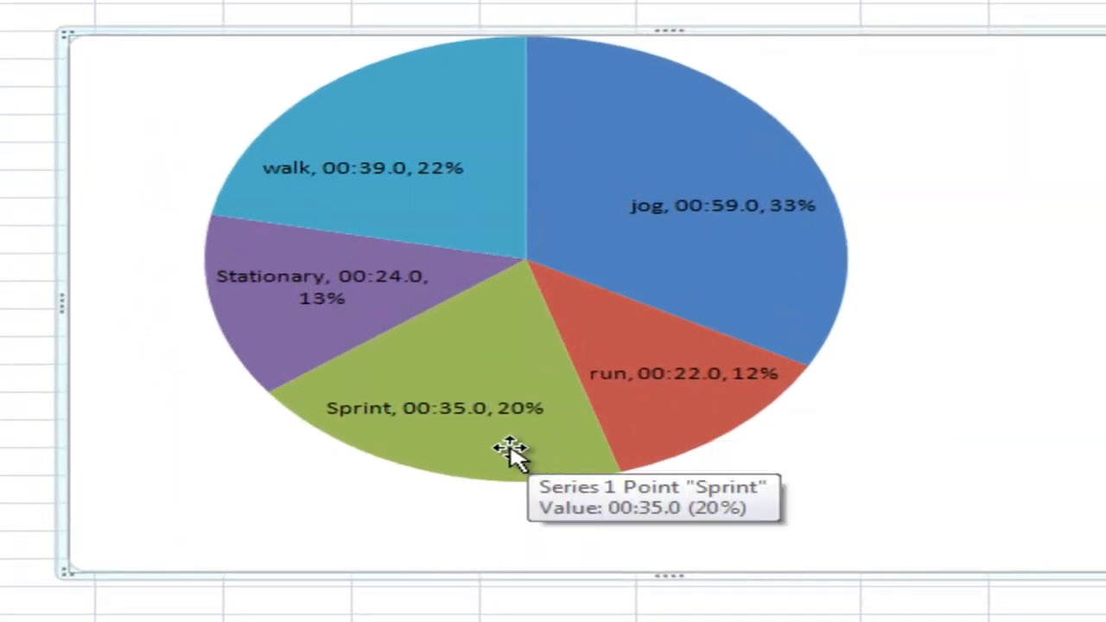
{"action": "mouse_move", "coordinate": [307, 354]}
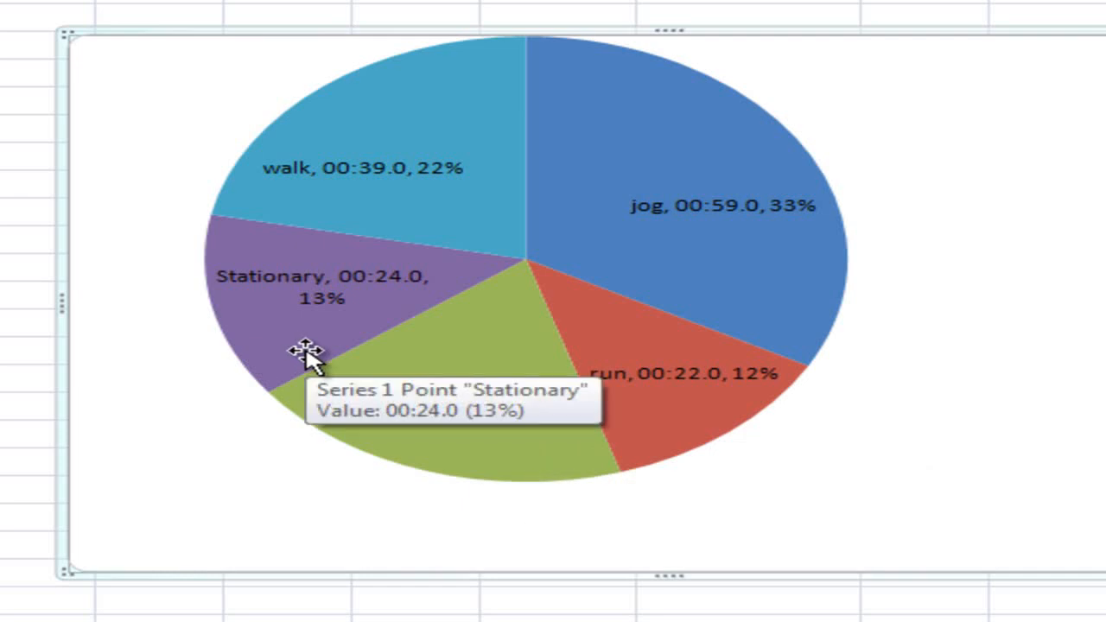
{"action": "mouse_move", "coordinate": [448, 206]}
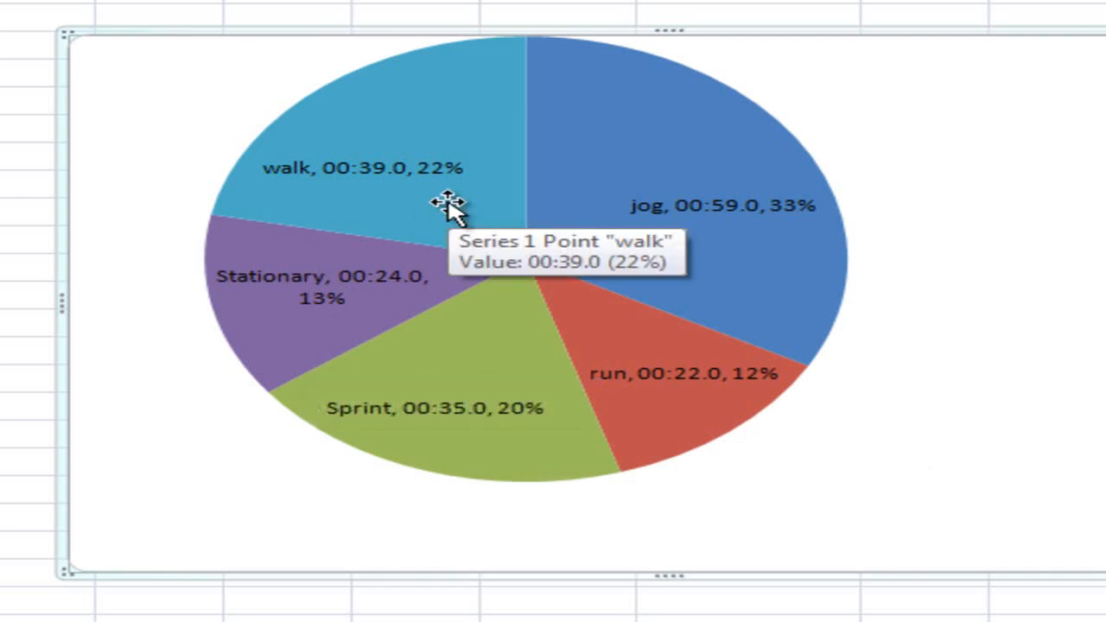